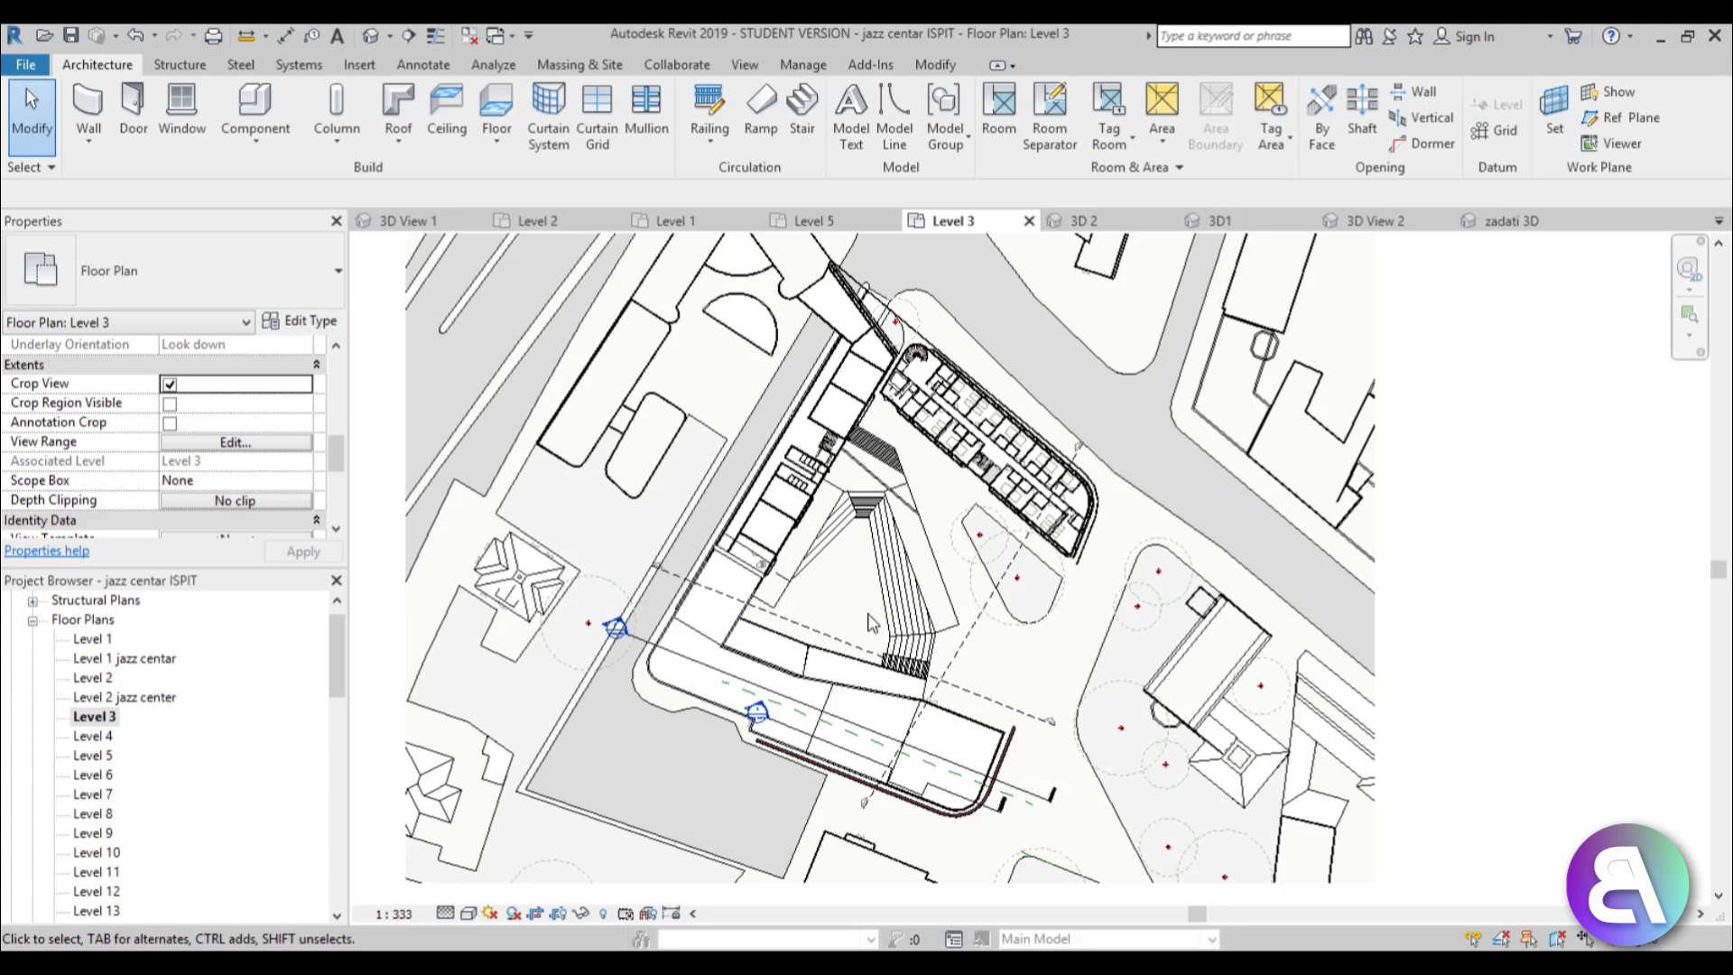
# - Pick Black as the drawing-area background colour in Revit's Graphics options
pyautogui.click(25, 64)
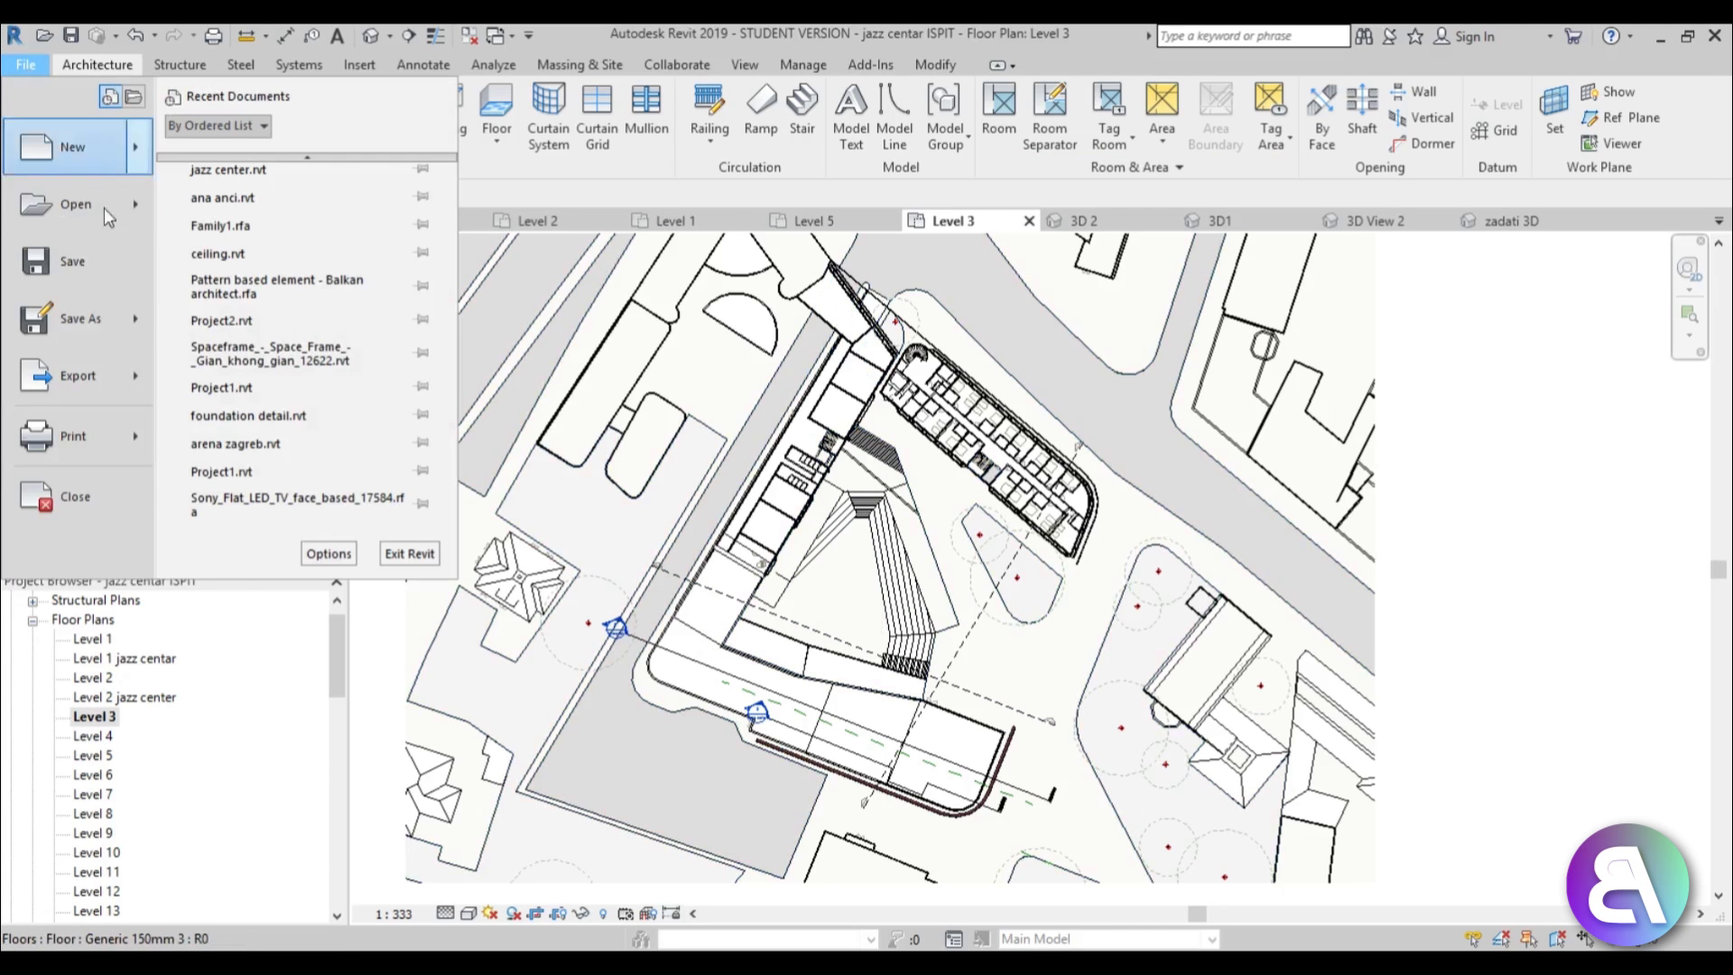
pyautogui.click(336, 554)
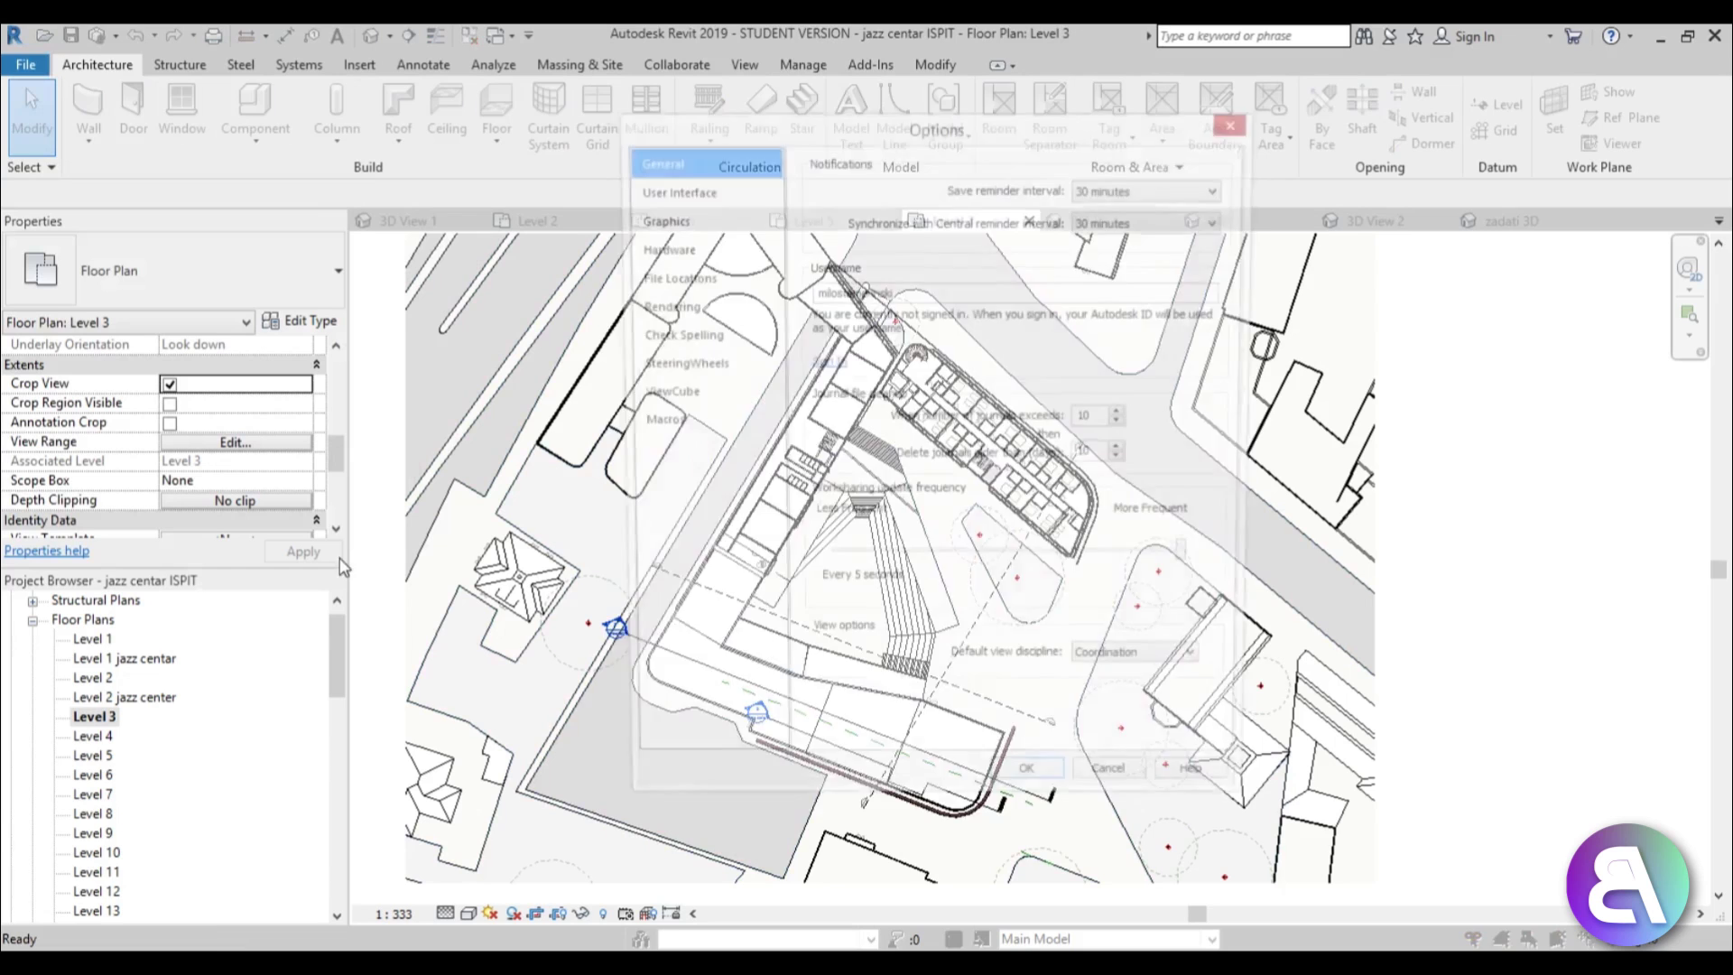
pyautogui.moveTo(965, 142); pyautogui.dragTo(875, 180)
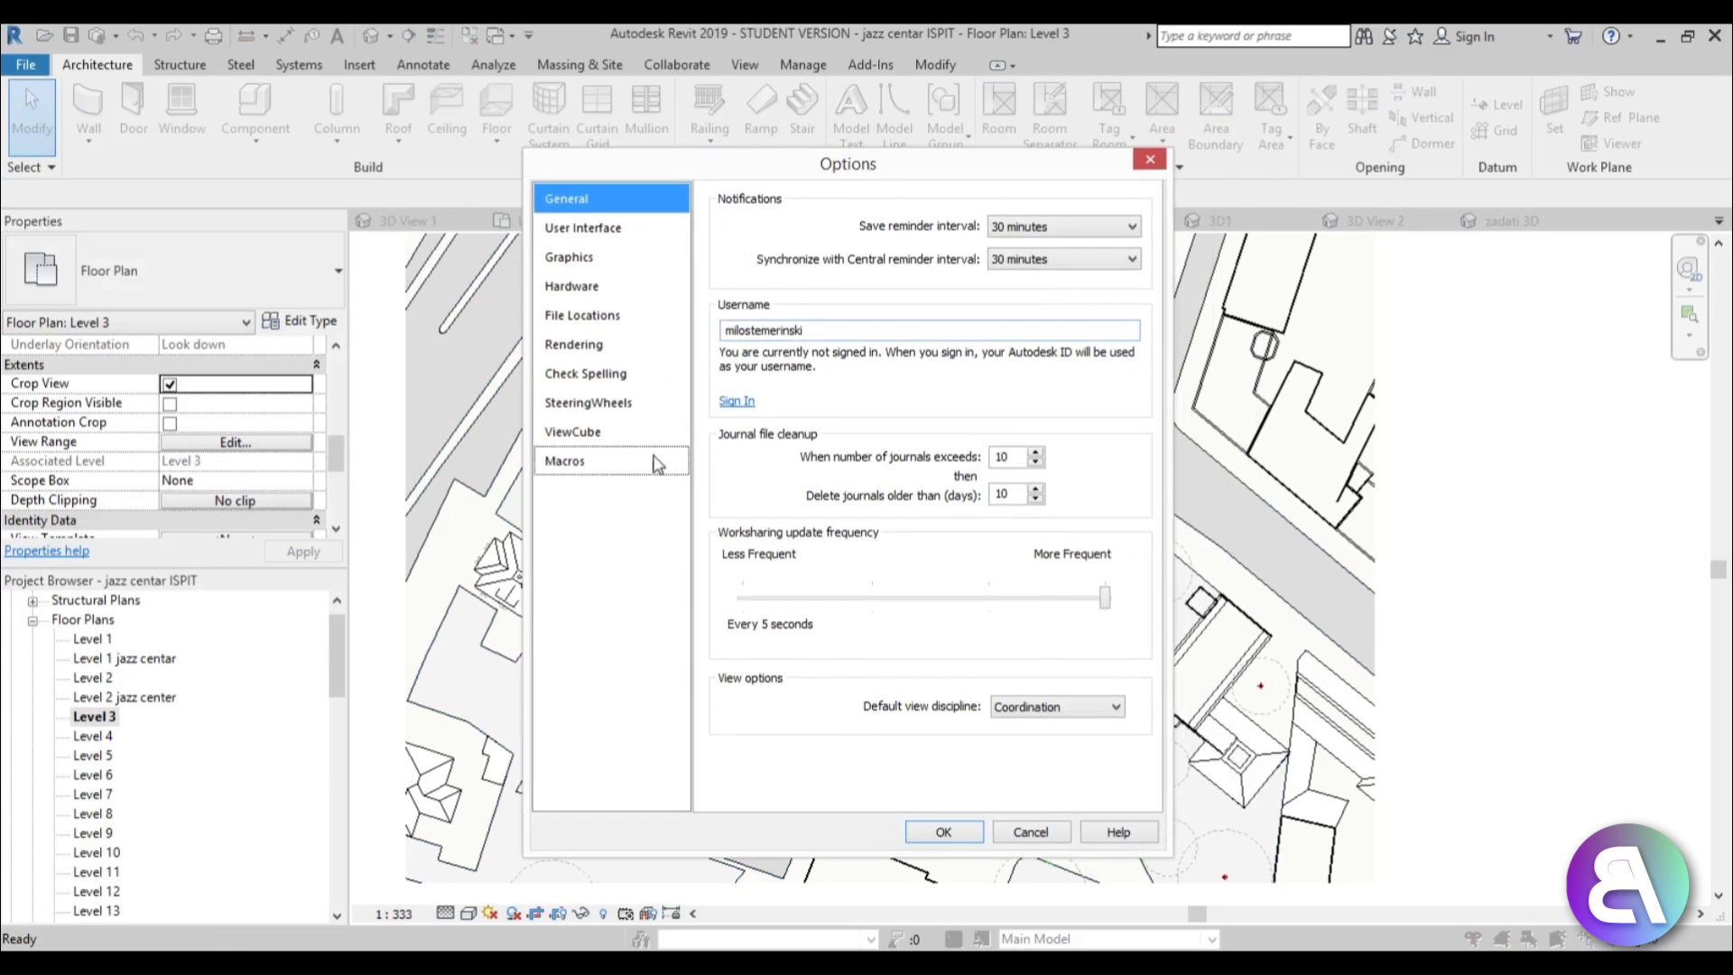
pyautogui.click(568, 259)
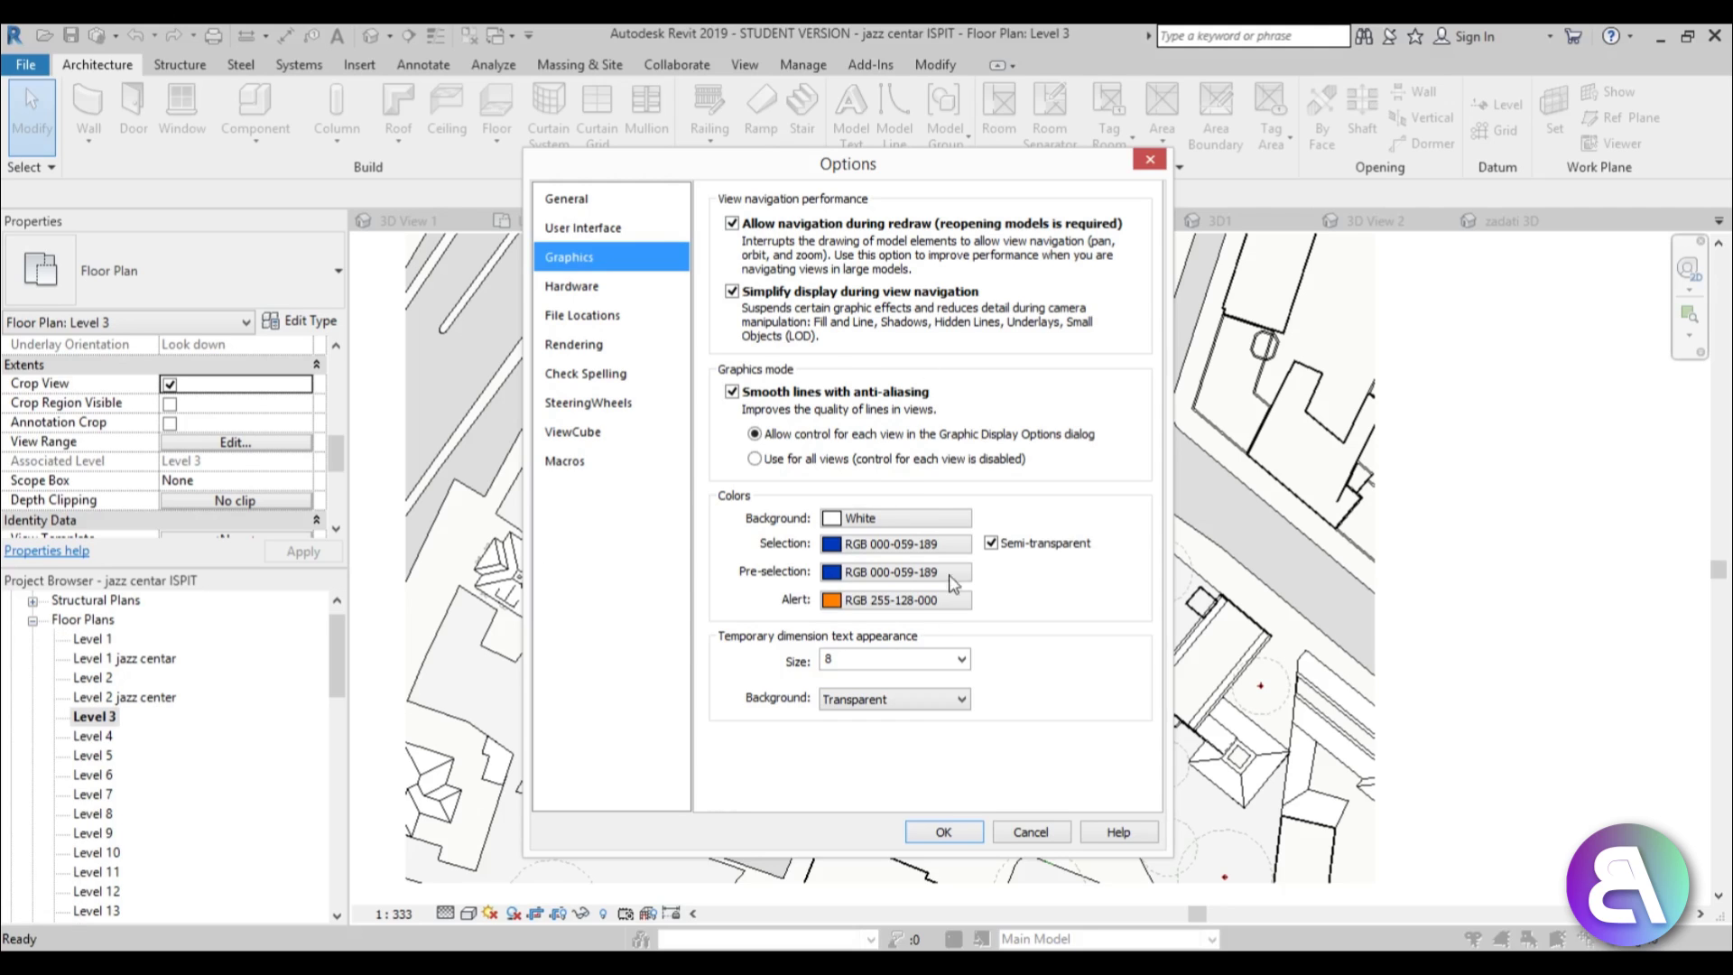
pyautogui.click(861, 519)
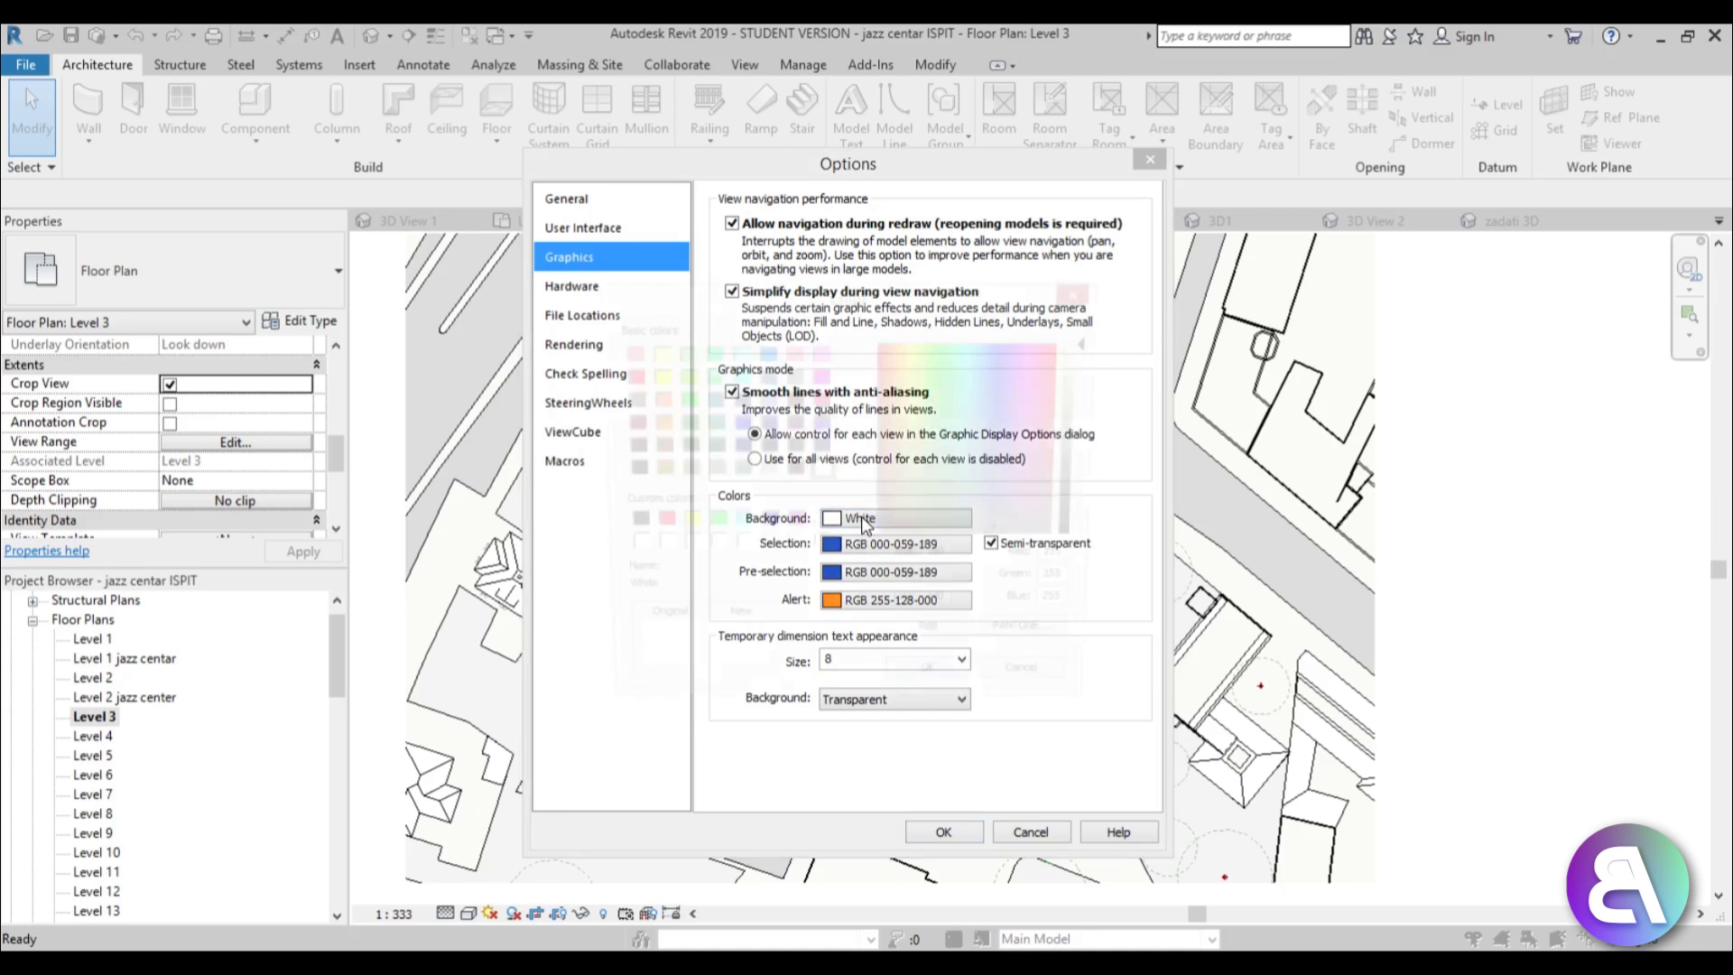
pyautogui.click(625, 471)
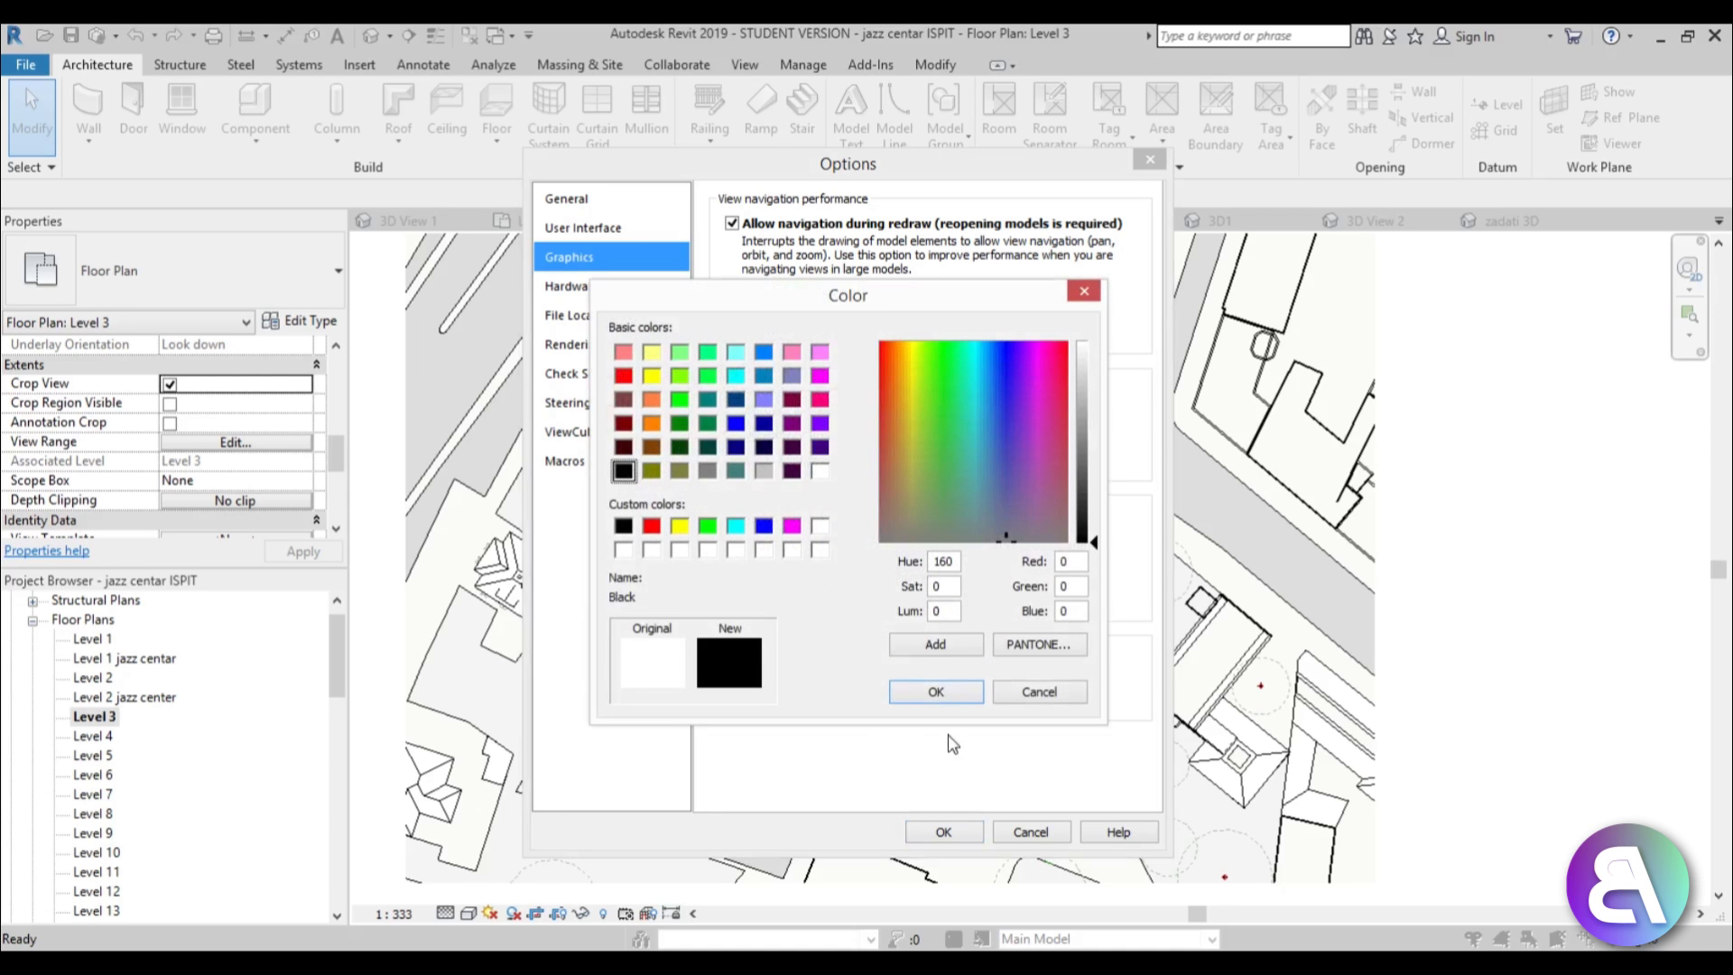
pyautogui.click(938, 693)
# - Apply the black background and zoom into the Level 3 plan
pyautogui.click(962, 838)
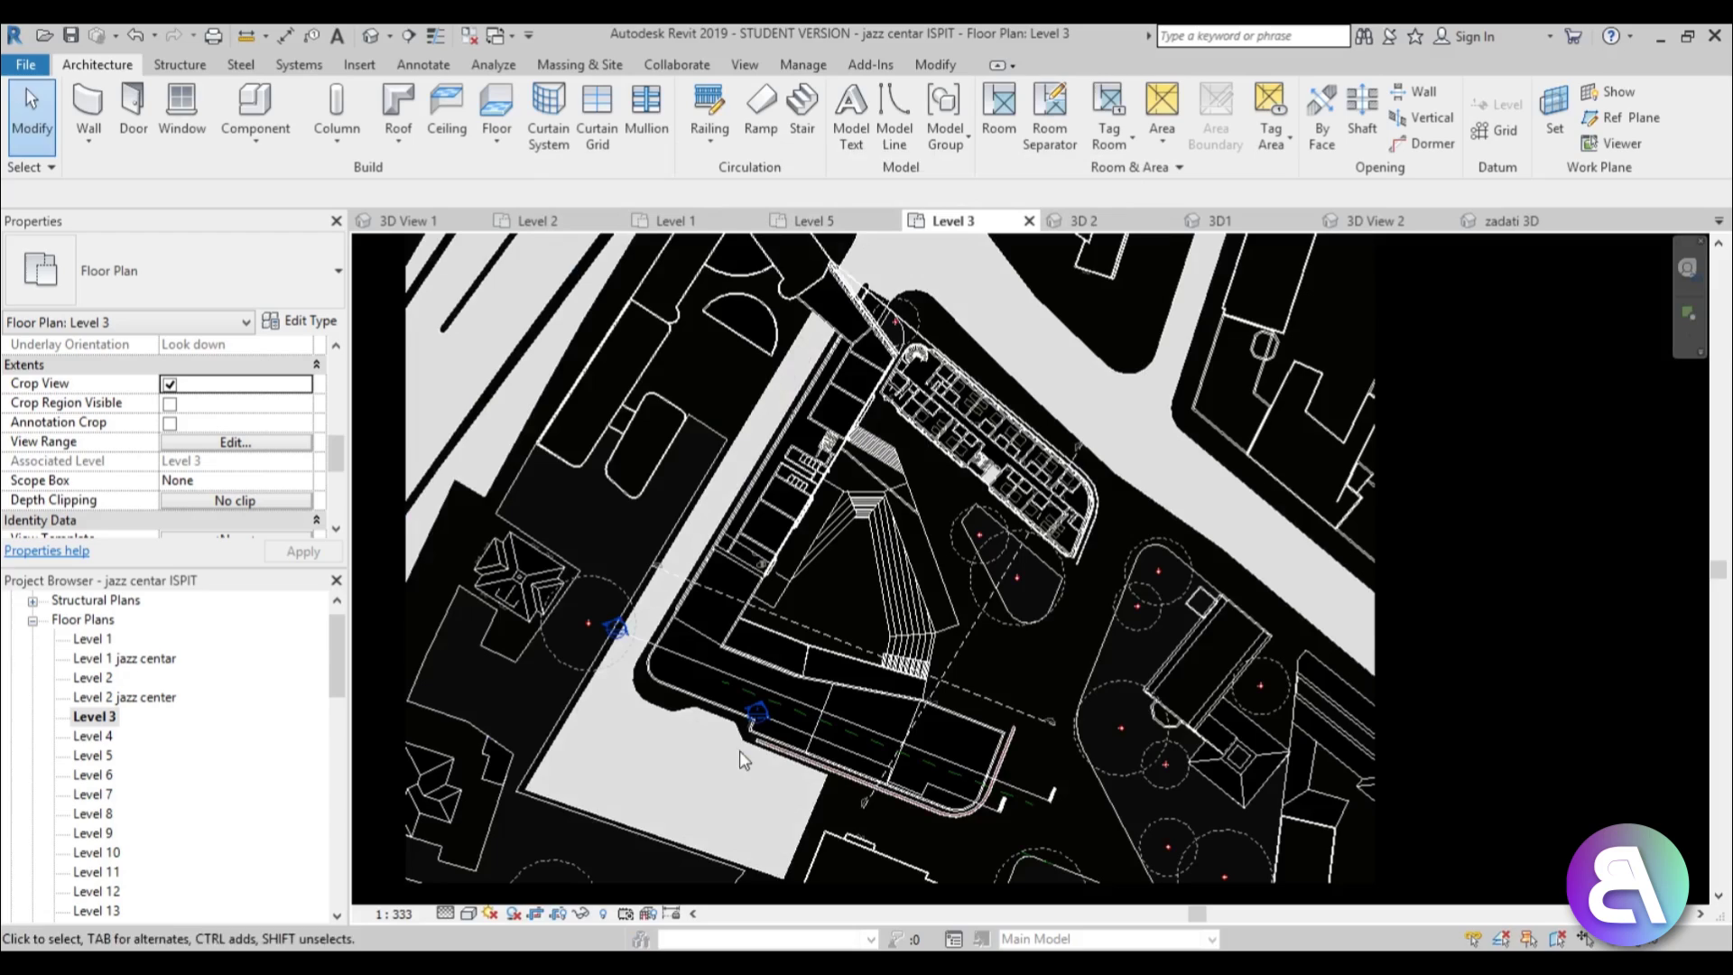
pyautogui.moveTo(830, 593); pyautogui.dragTo(845, 629, button='middle')
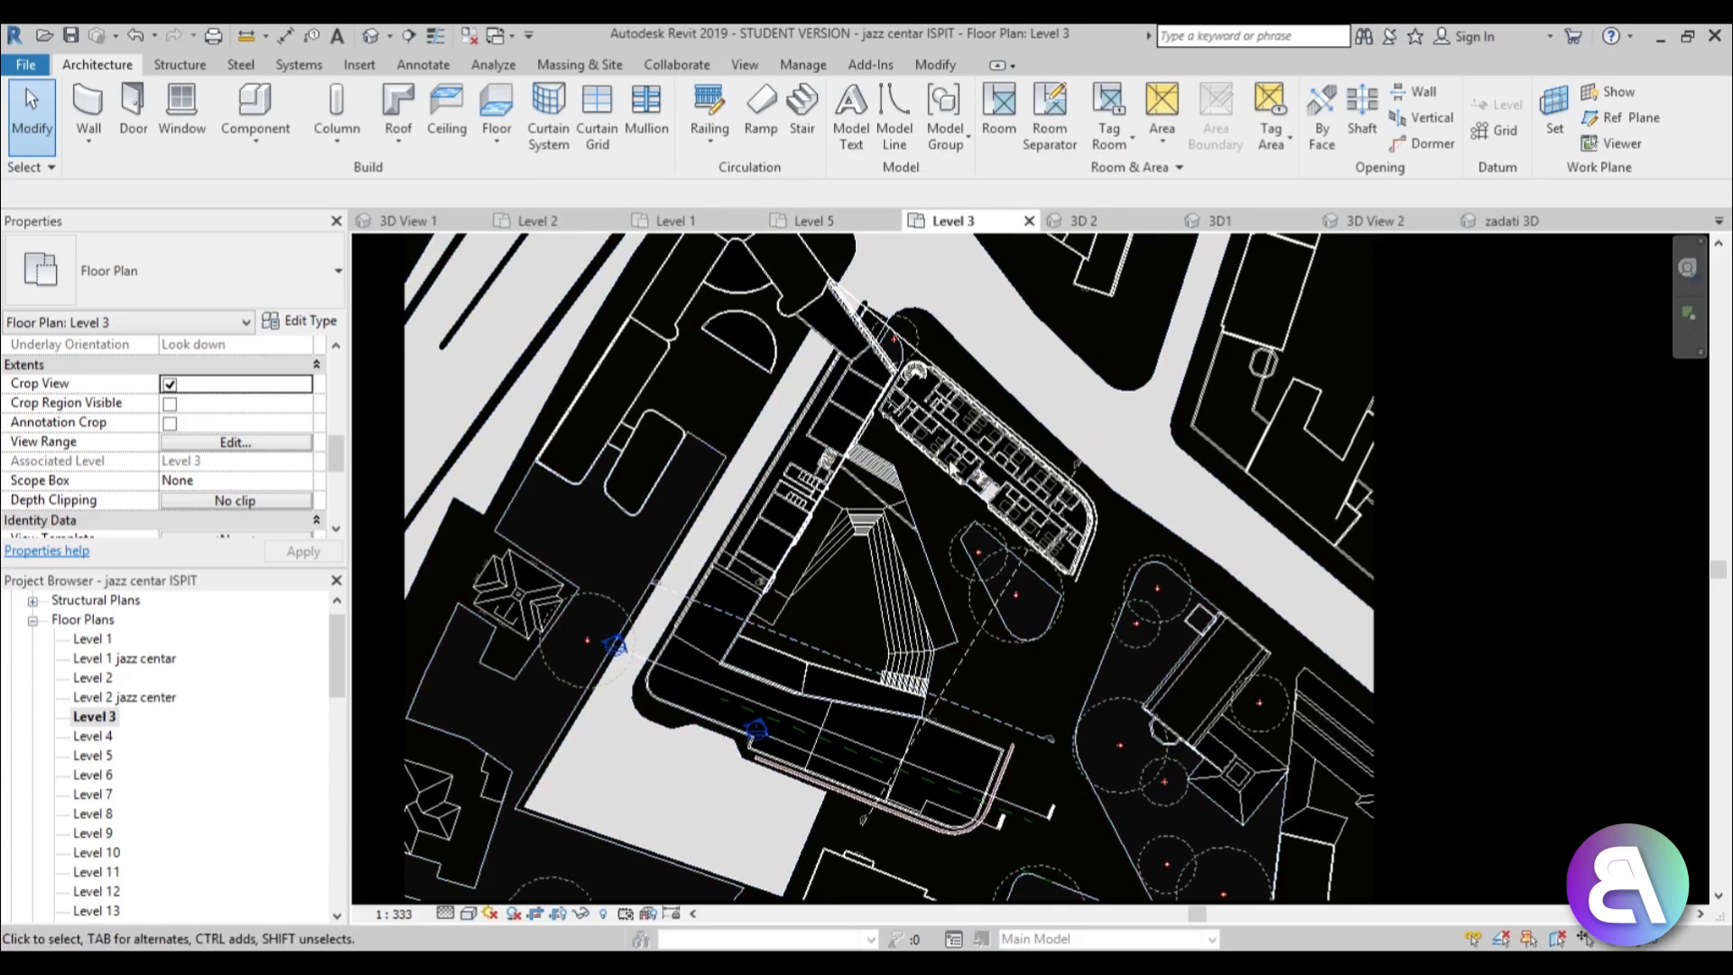
pyautogui.scroll(4, 1009, 462)
pyautogui.scroll(2, 842, 528)
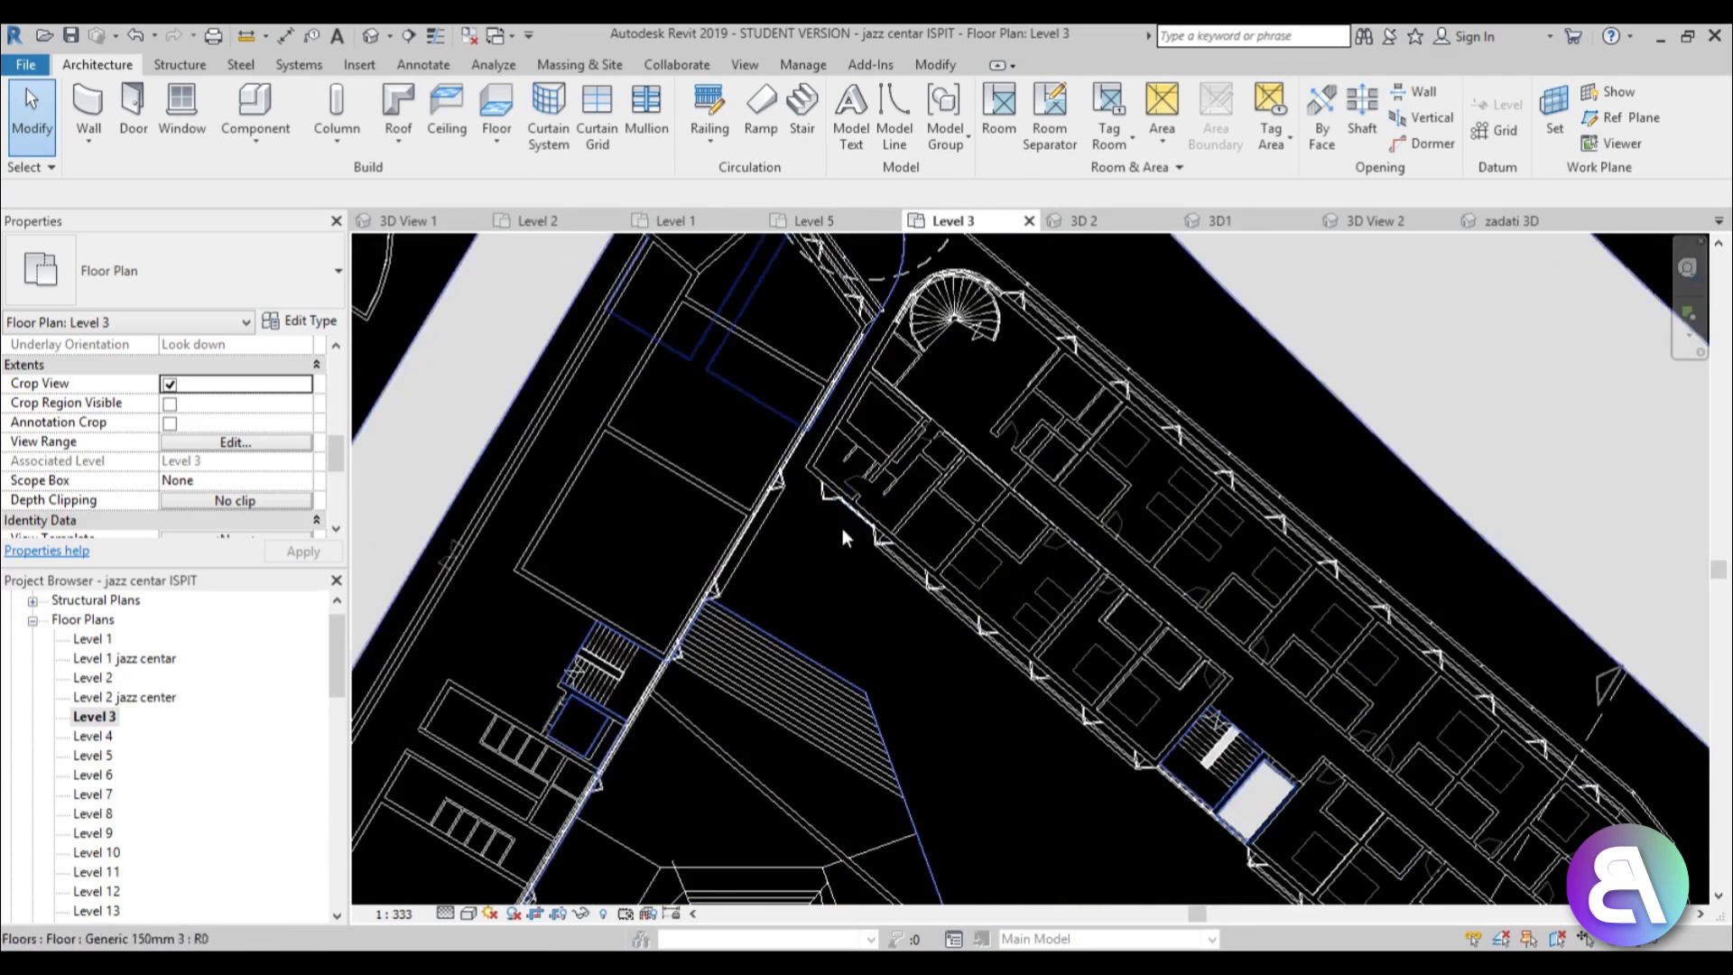
pyautogui.scroll(3, 896, 518)
pyautogui.scroll(2, 895, 518)
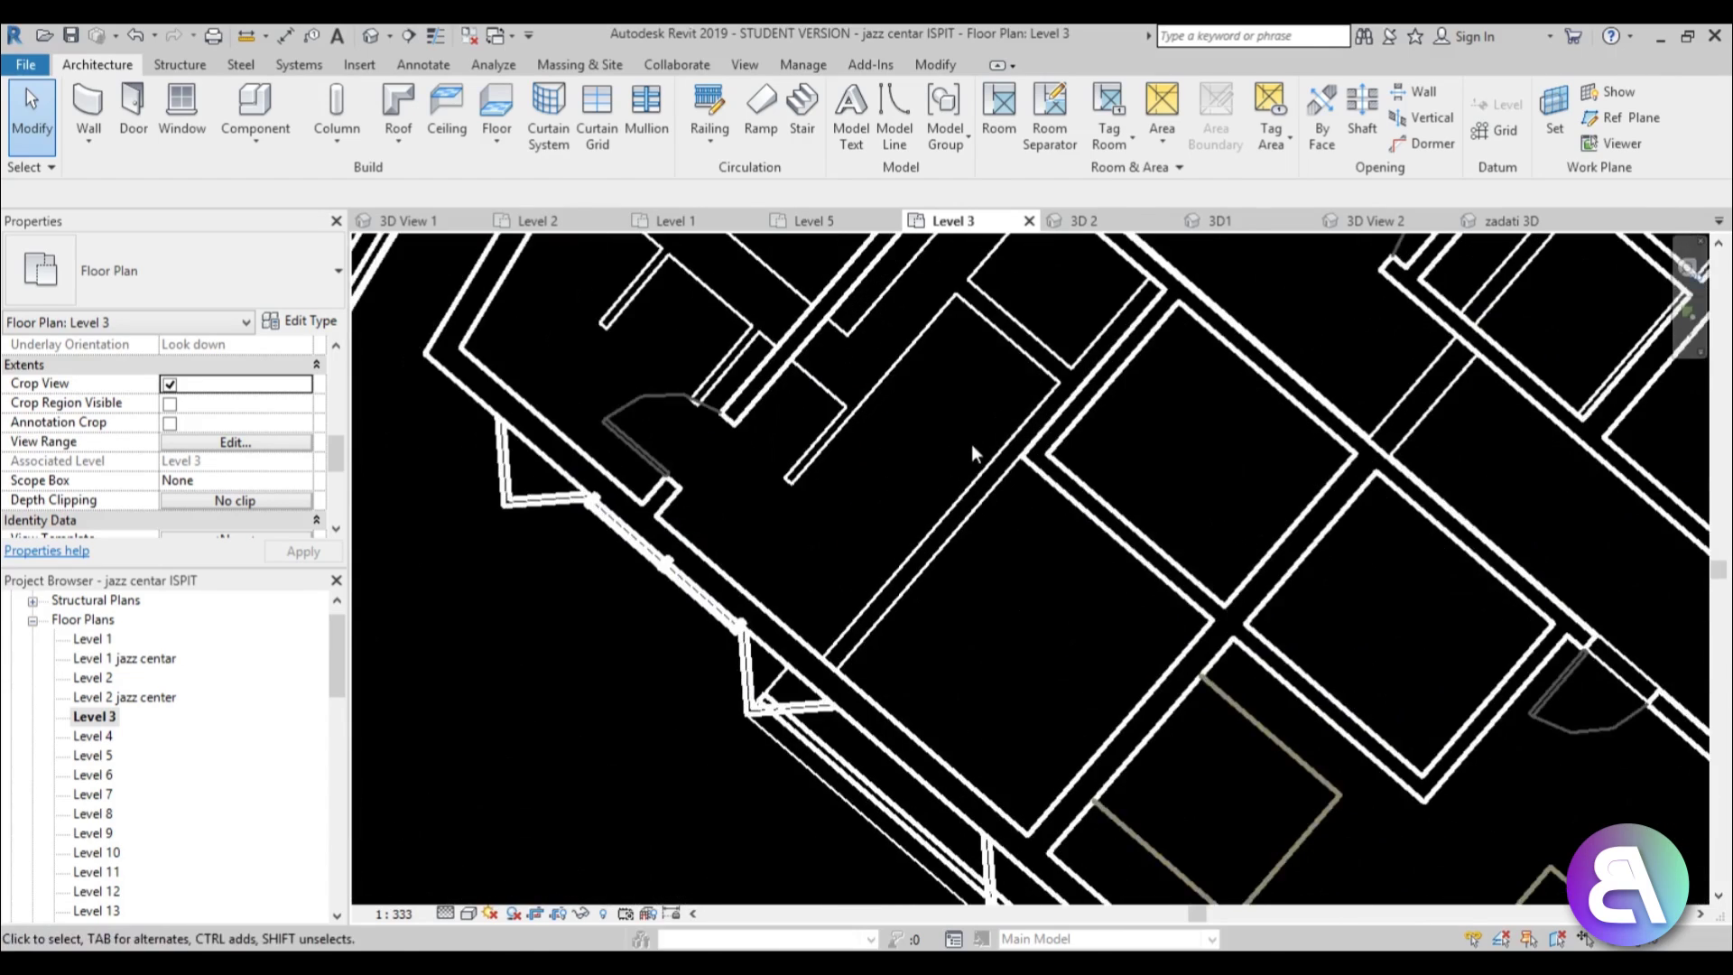
pyautogui.scroll(1, 971, 444)
pyautogui.scroll(2, 1025, 494)
# - Select a wall to check how its highlight shows on black
pyautogui.click(987, 474)
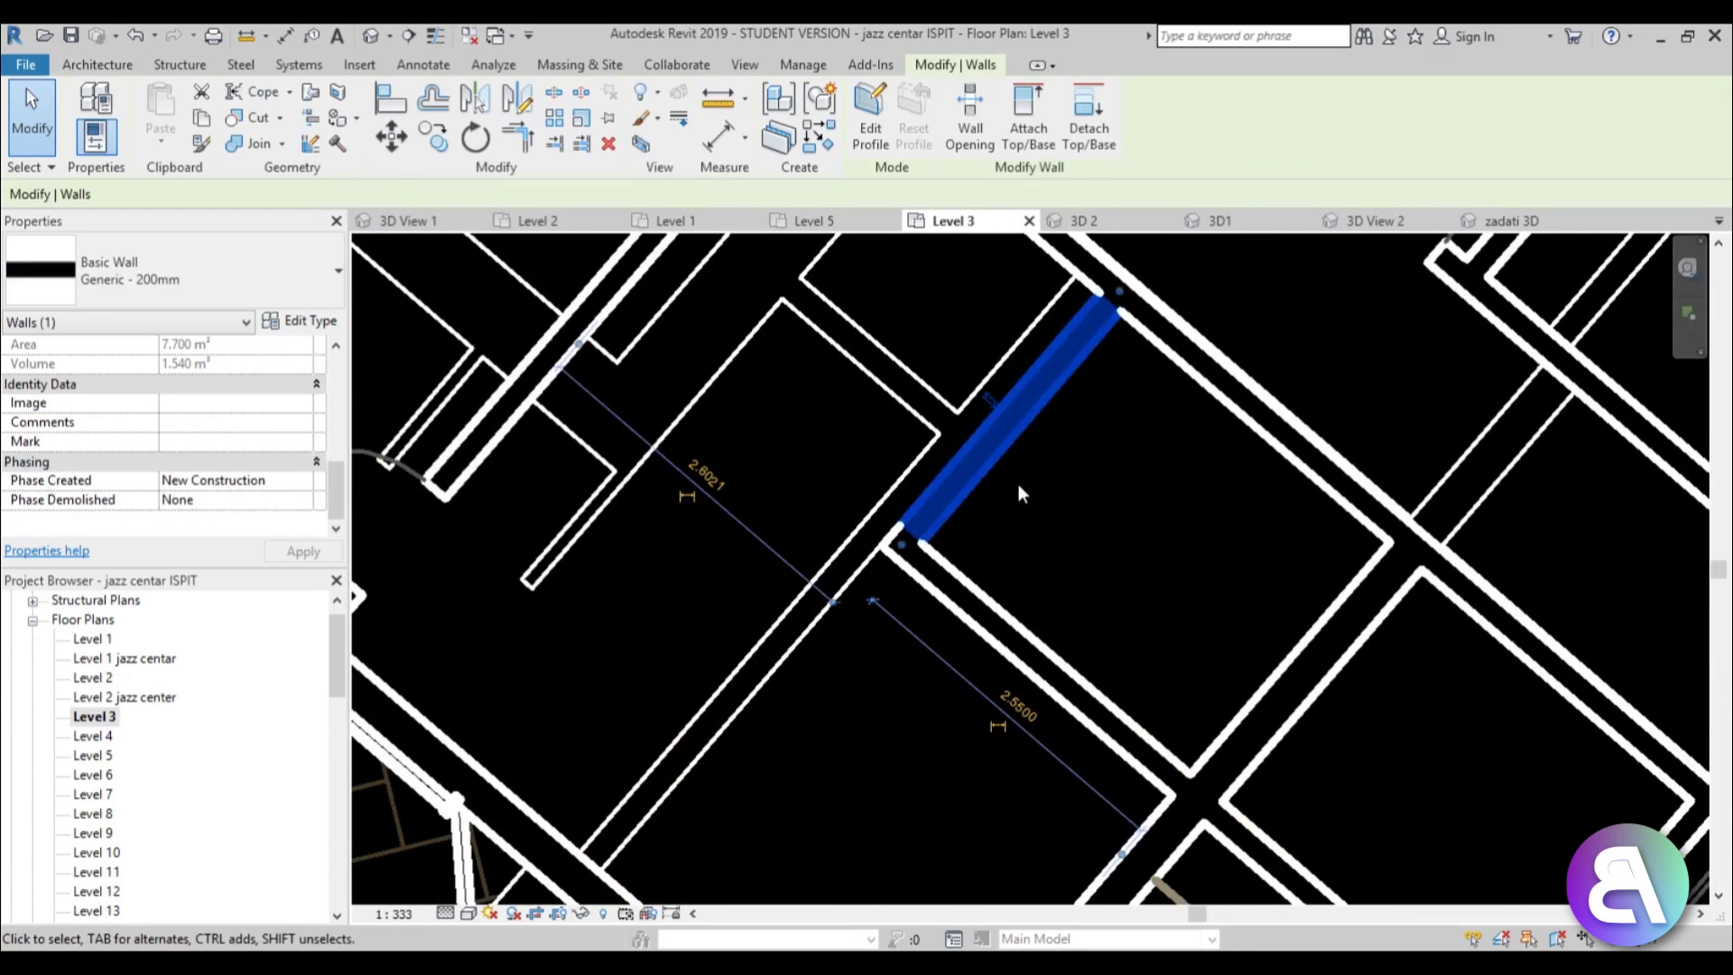
pyautogui.scroll(-3, 1019, 489)
pyautogui.scroll(3, 953, 627)
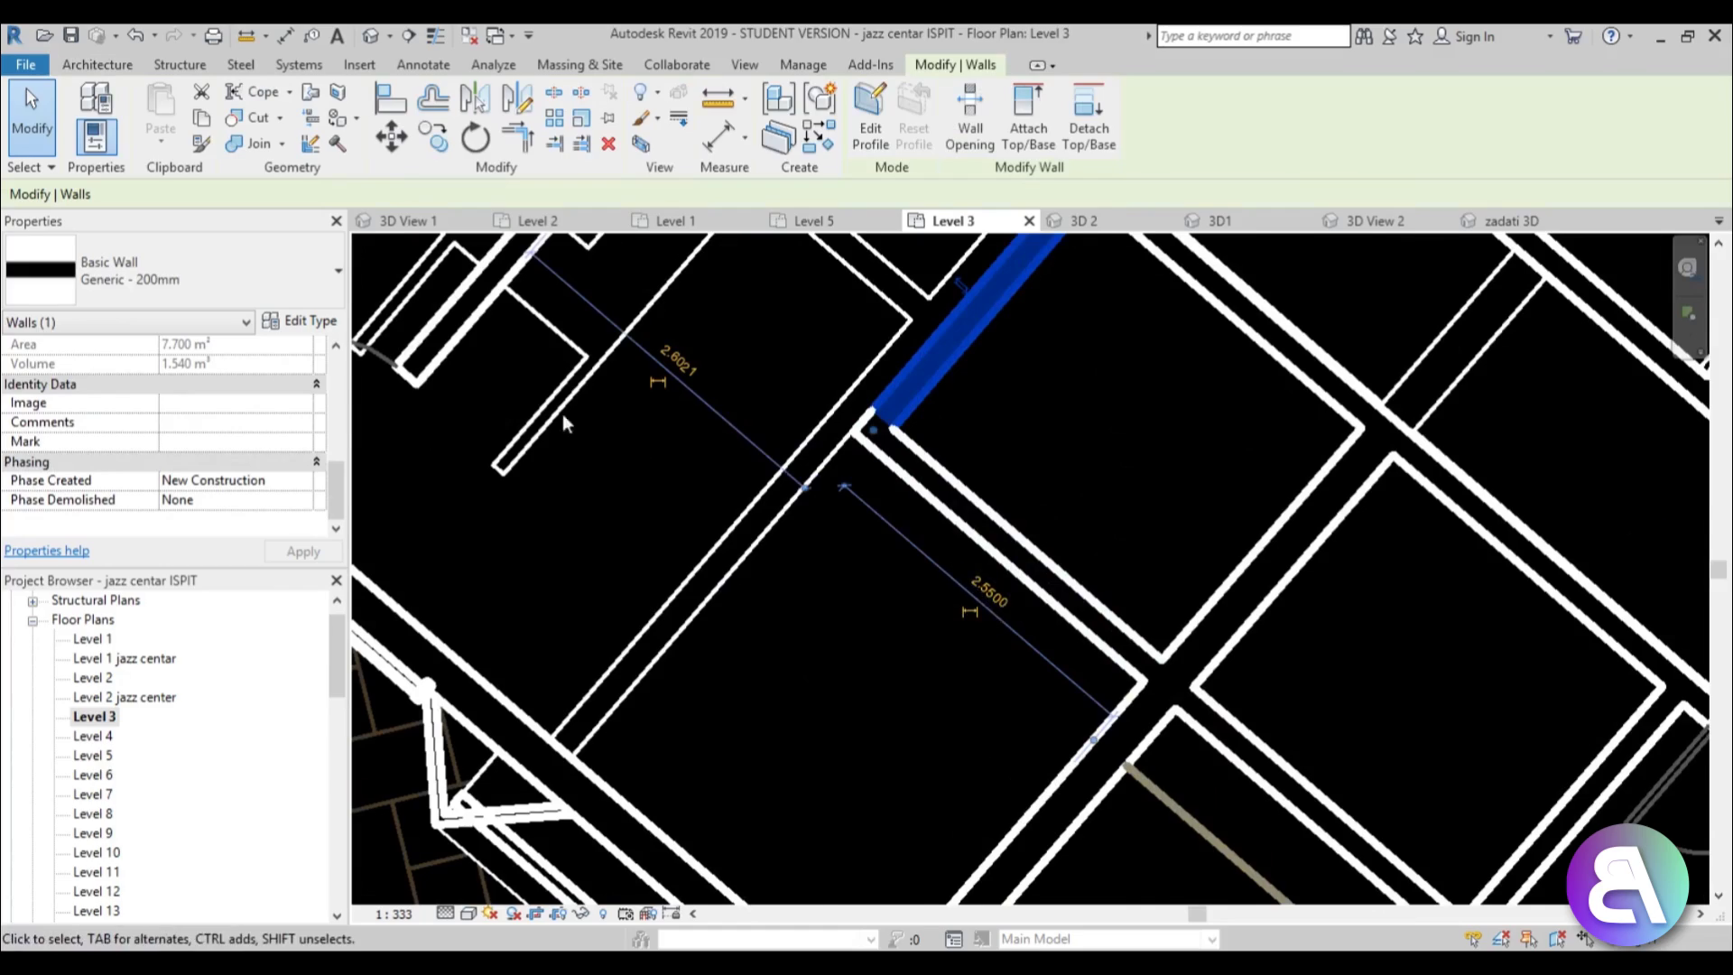
pyautogui.scroll(-2, 565, 411)
# - Select the floor slab near the stairs, then clear the selection
pyautogui.moveTo(786, 610); pyautogui.dragTo(854, 442, button='middle')
pyautogui.scroll(-3, 854, 442)
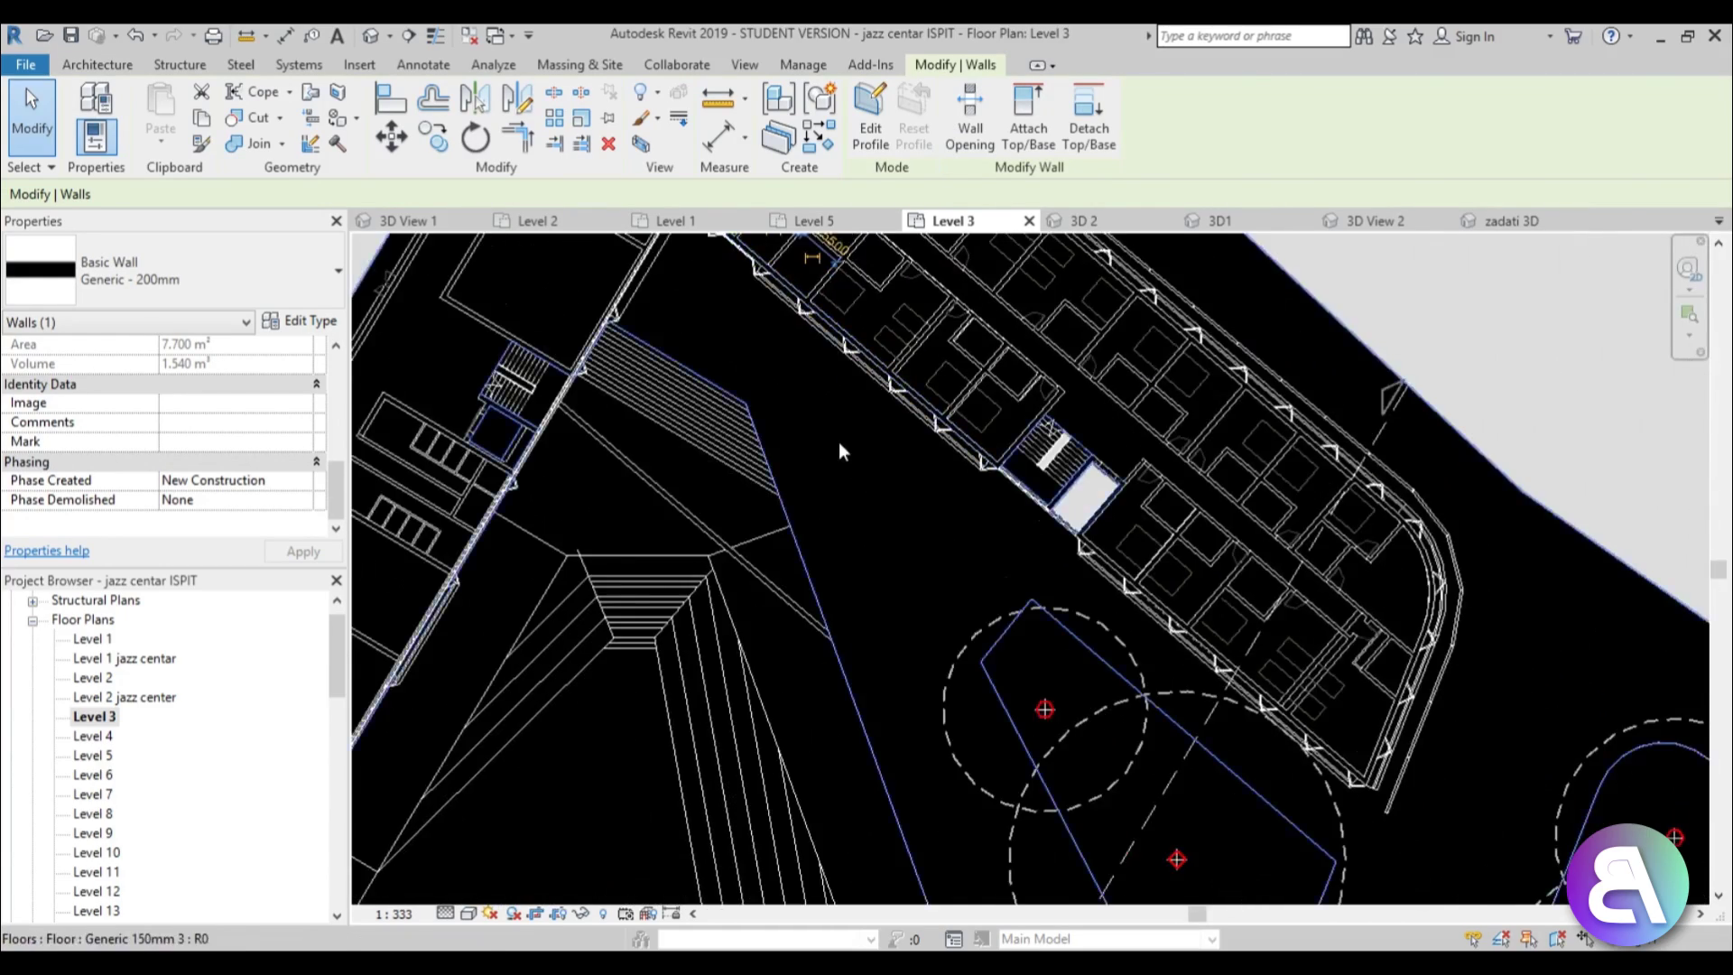
pyautogui.click(761, 656)
pyautogui.scroll(4, 648, 491)
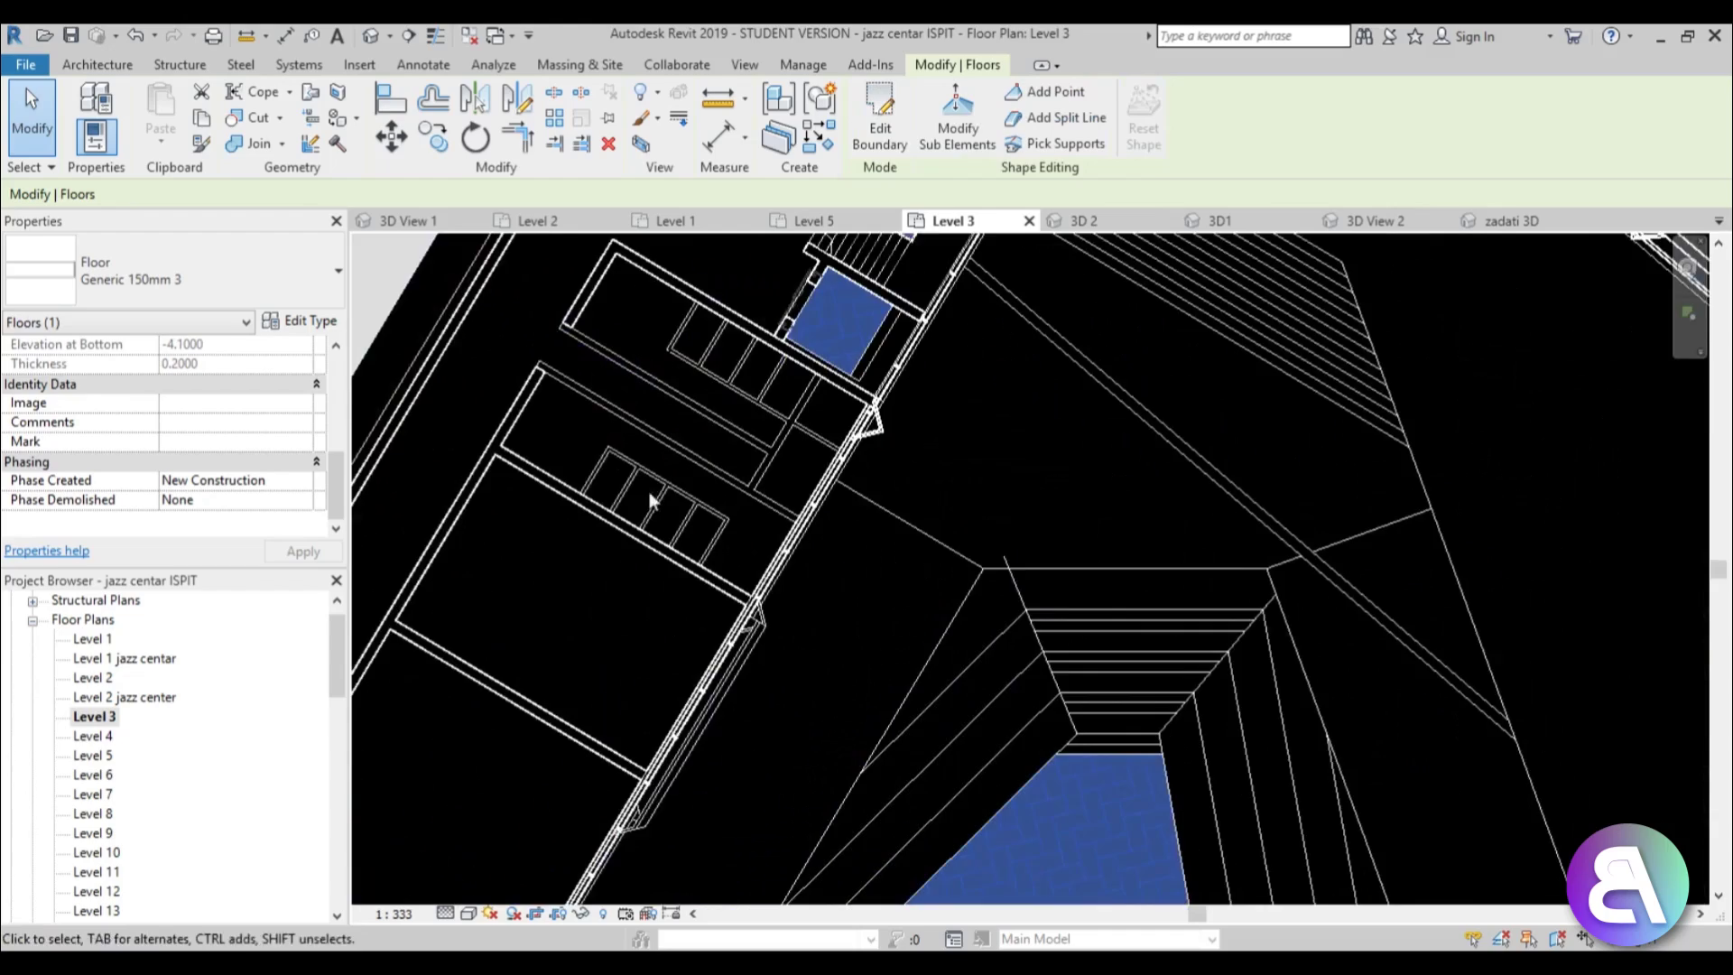
pyautogui.scroll(-5, 915, 460)
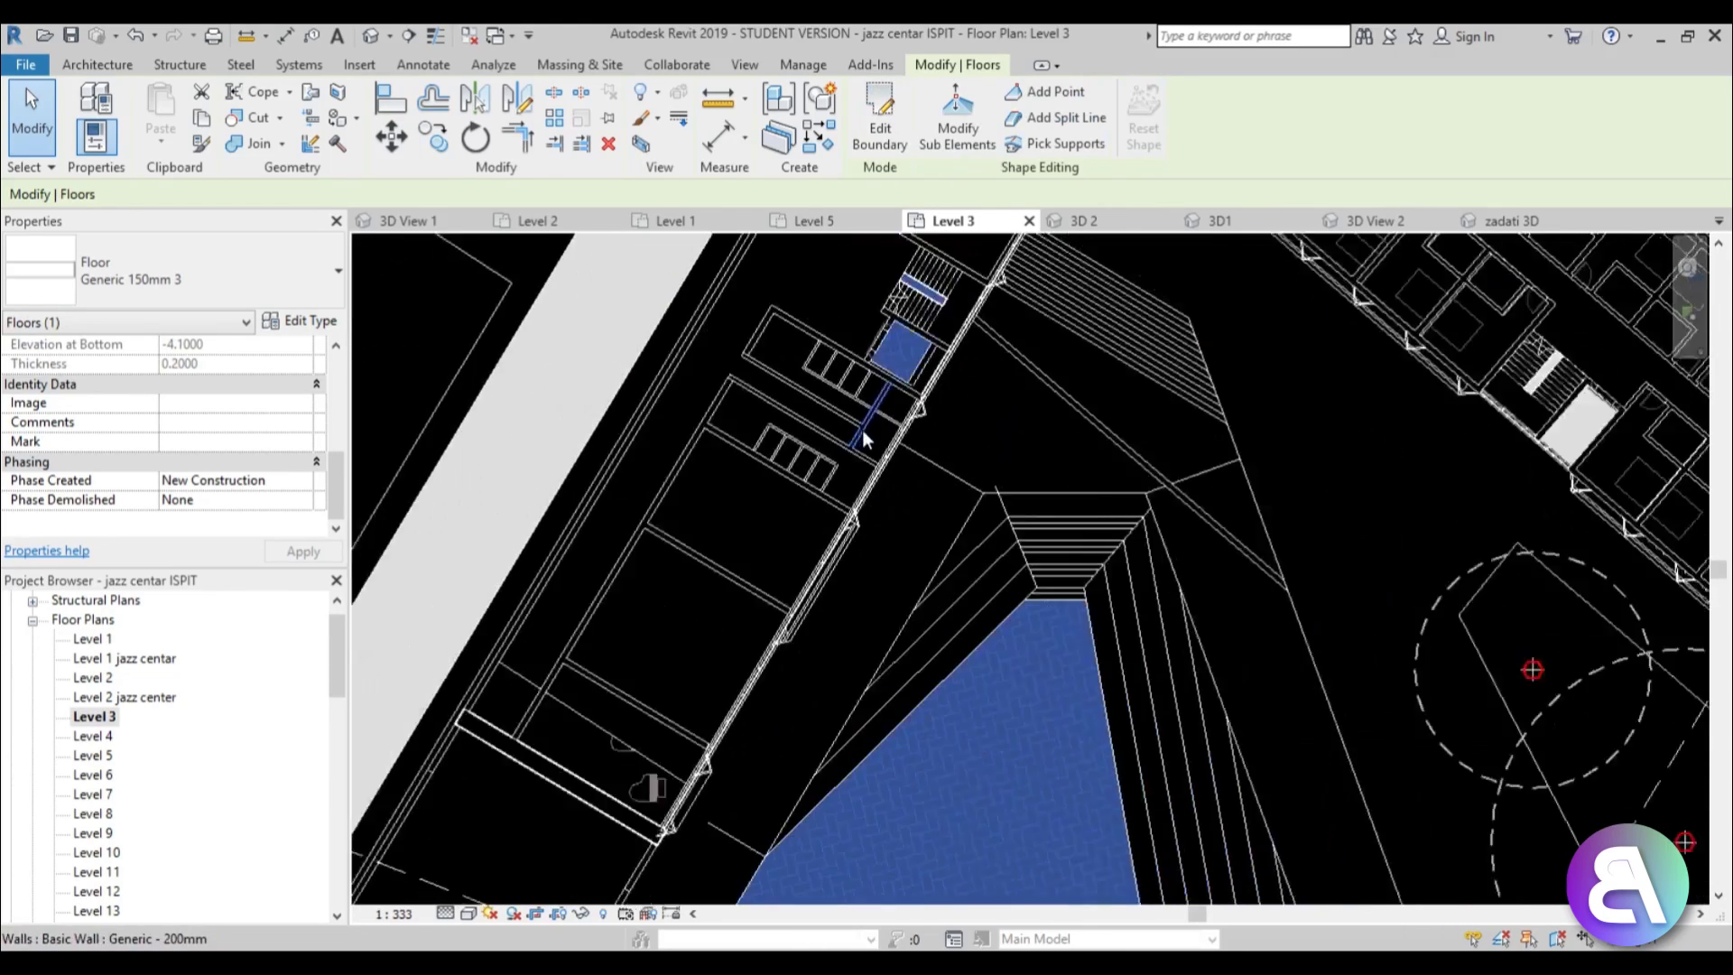
pyautogui.press('Escape')
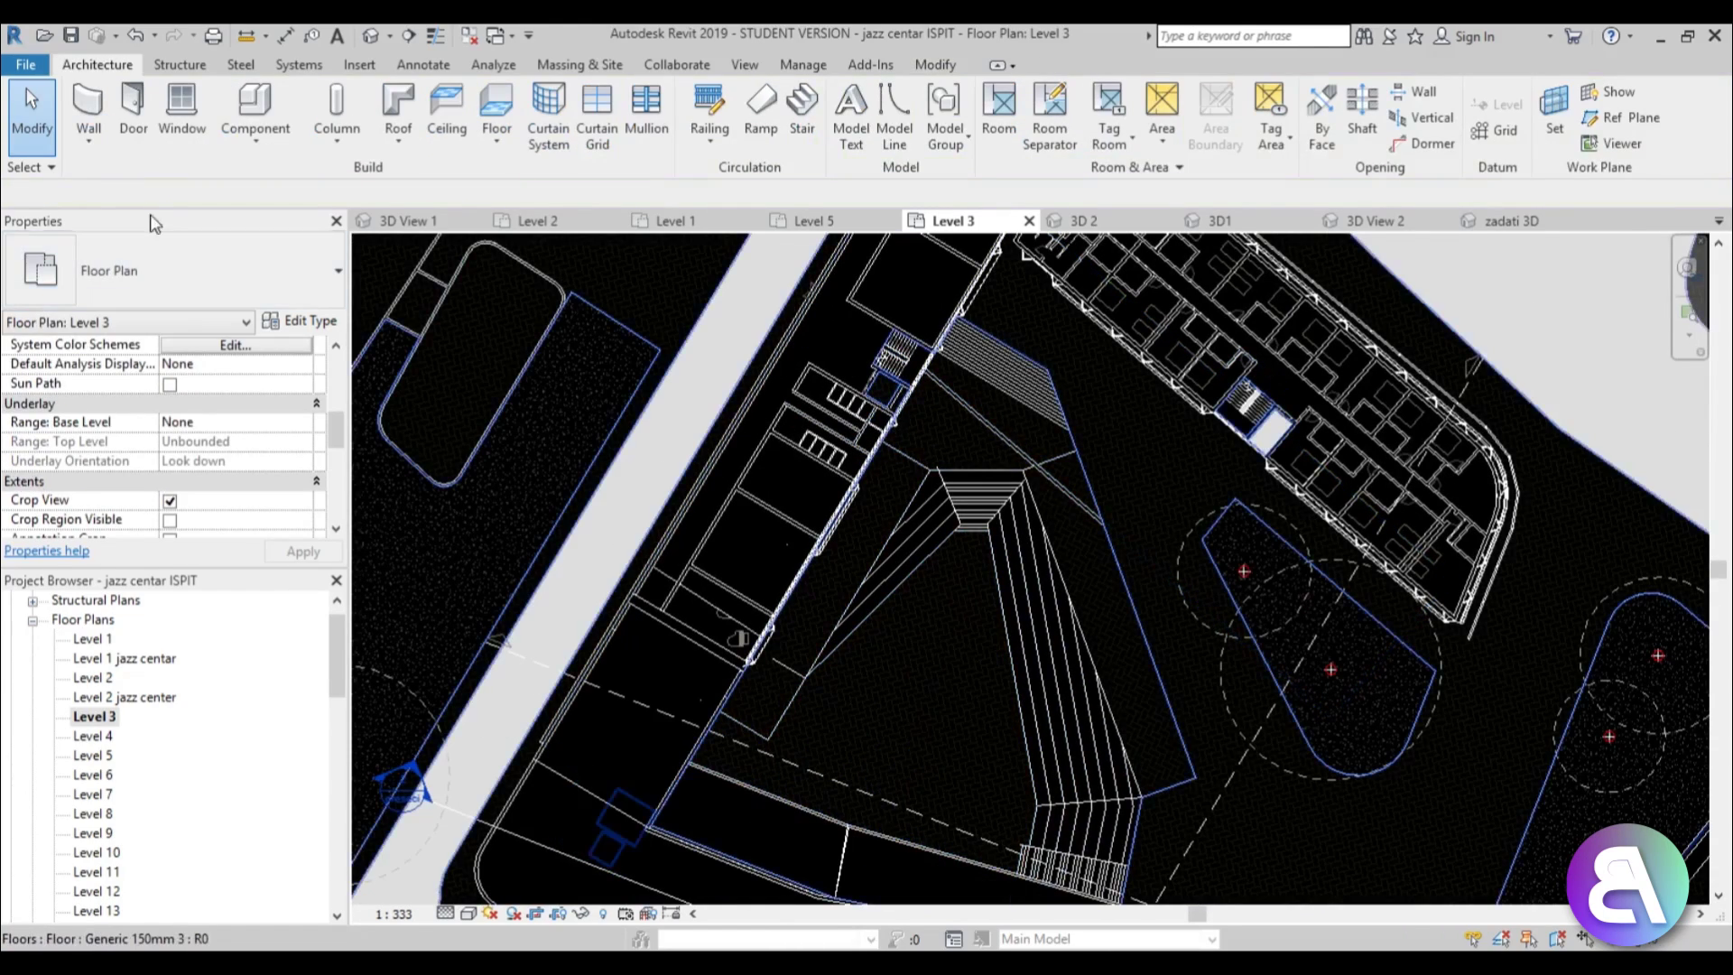
# - Set the Graphics background colour to dark grey, Lum 33 (RGB 35,35,35)
pyautogui.click(25, 64)
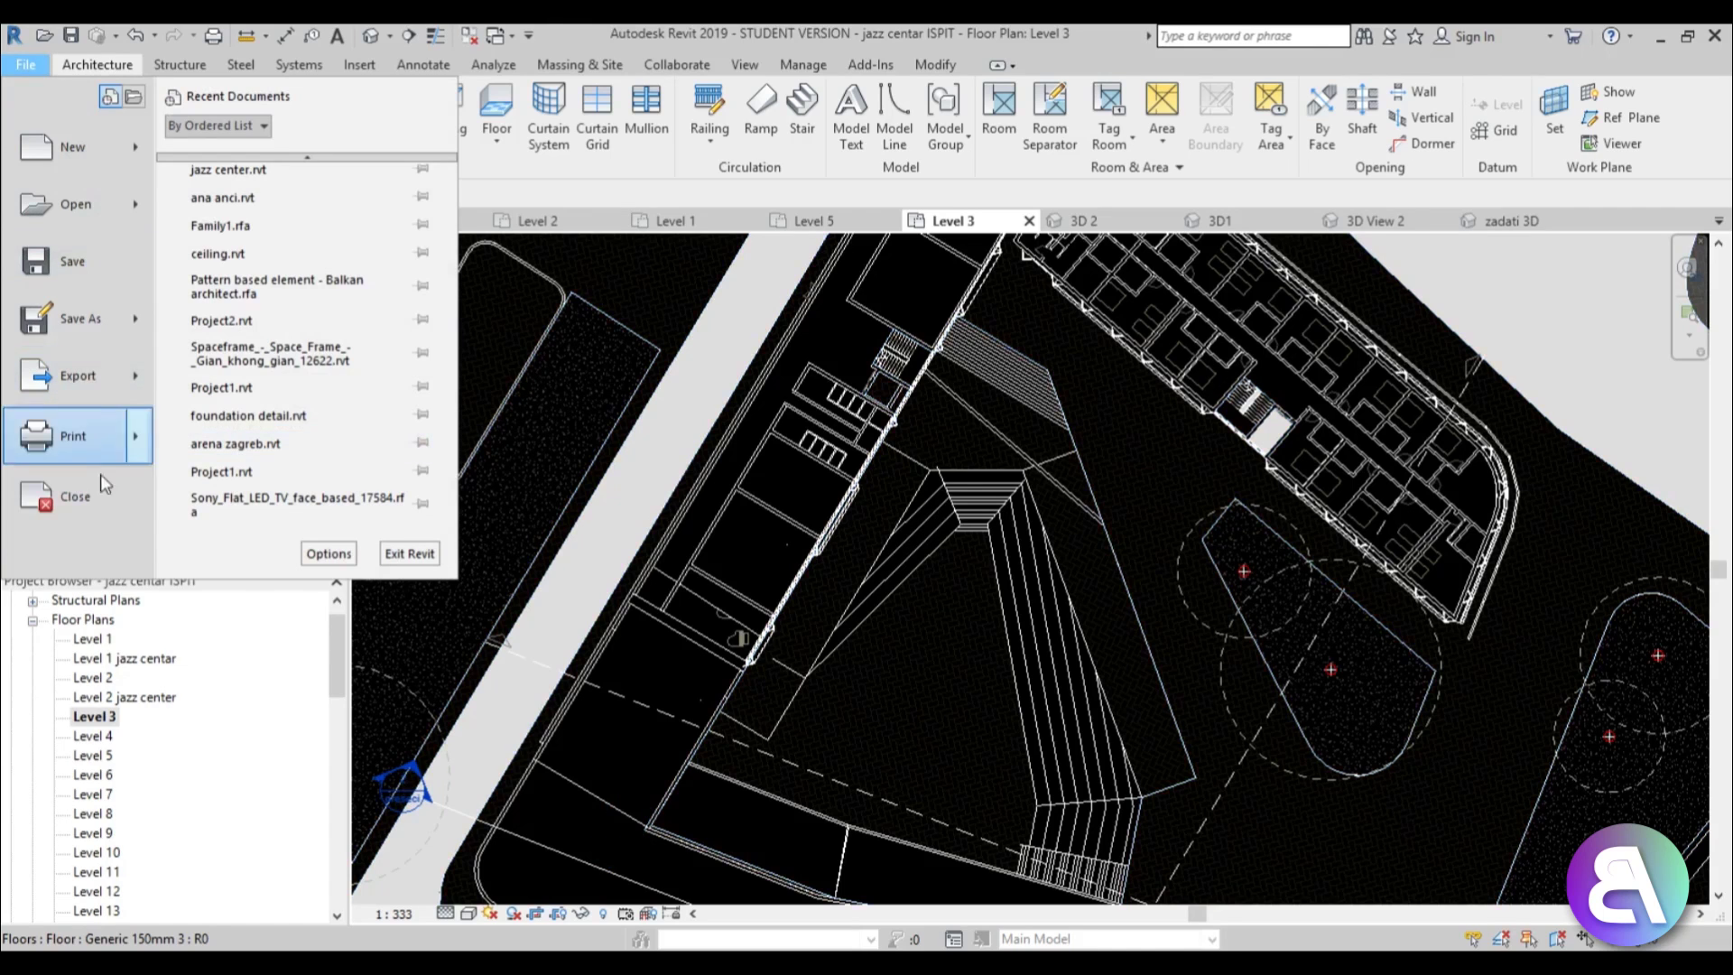
pyautogui.click(325, 554)
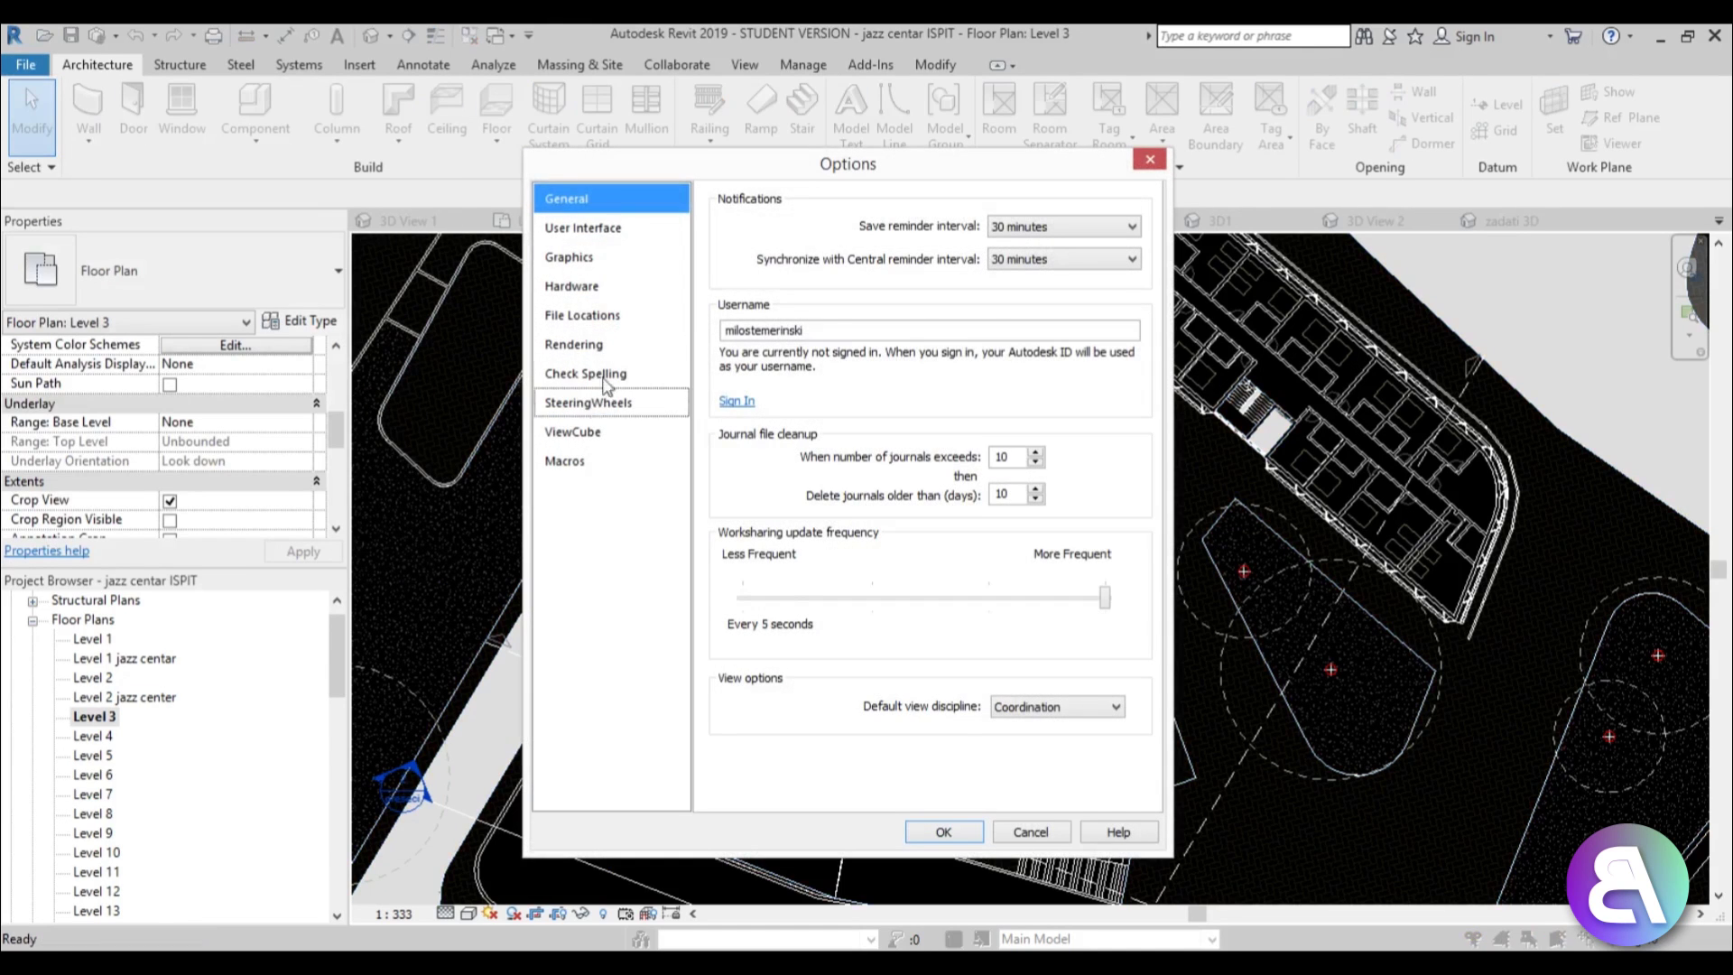
pyautogui.click(569, 258)
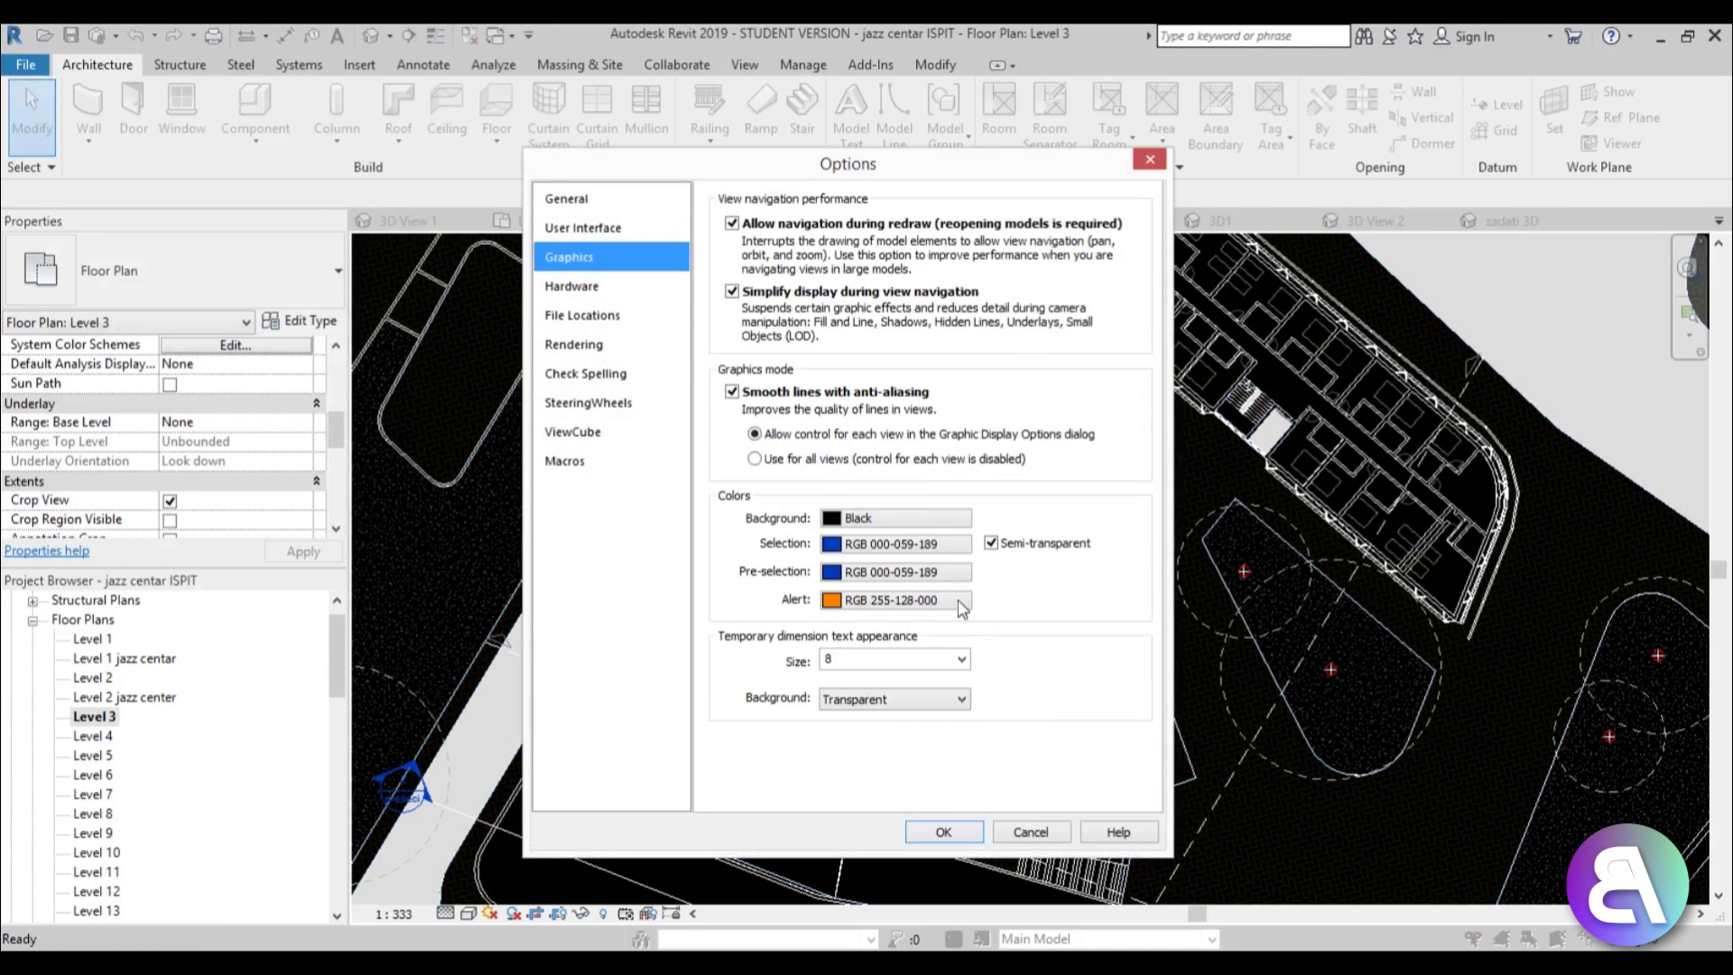
pyautogui.click(855, 524)
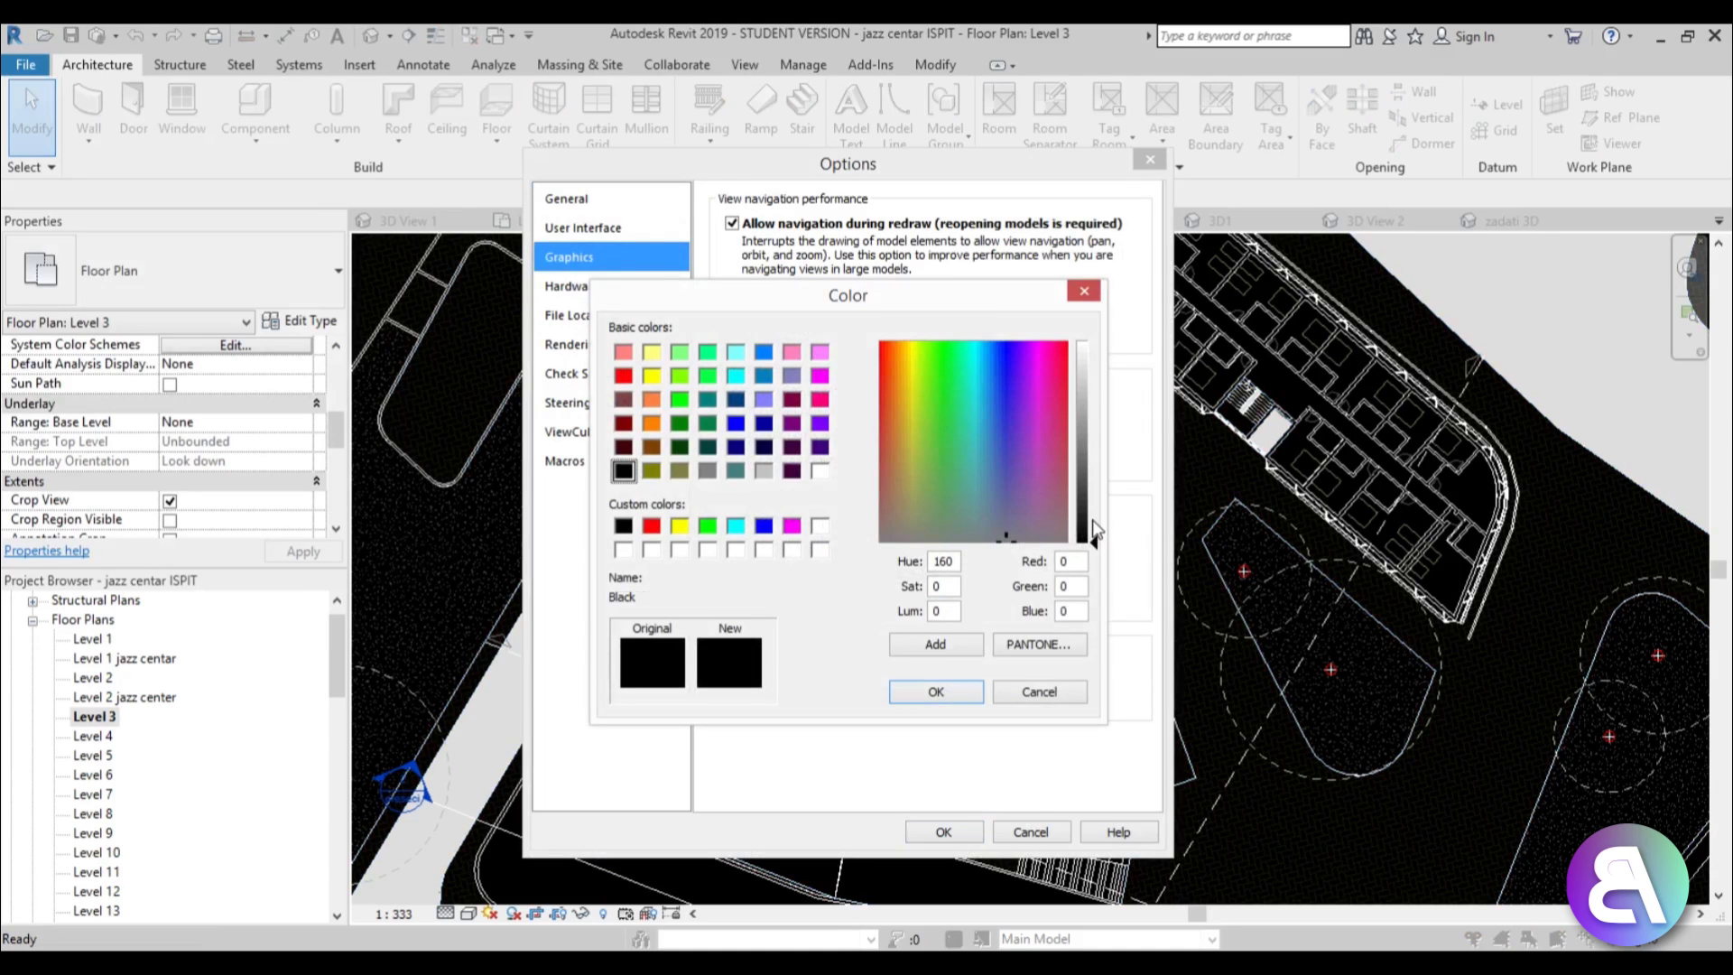
pyautogui.moveTo(1095, 532); pyautogui.dragTo(1094, 519)
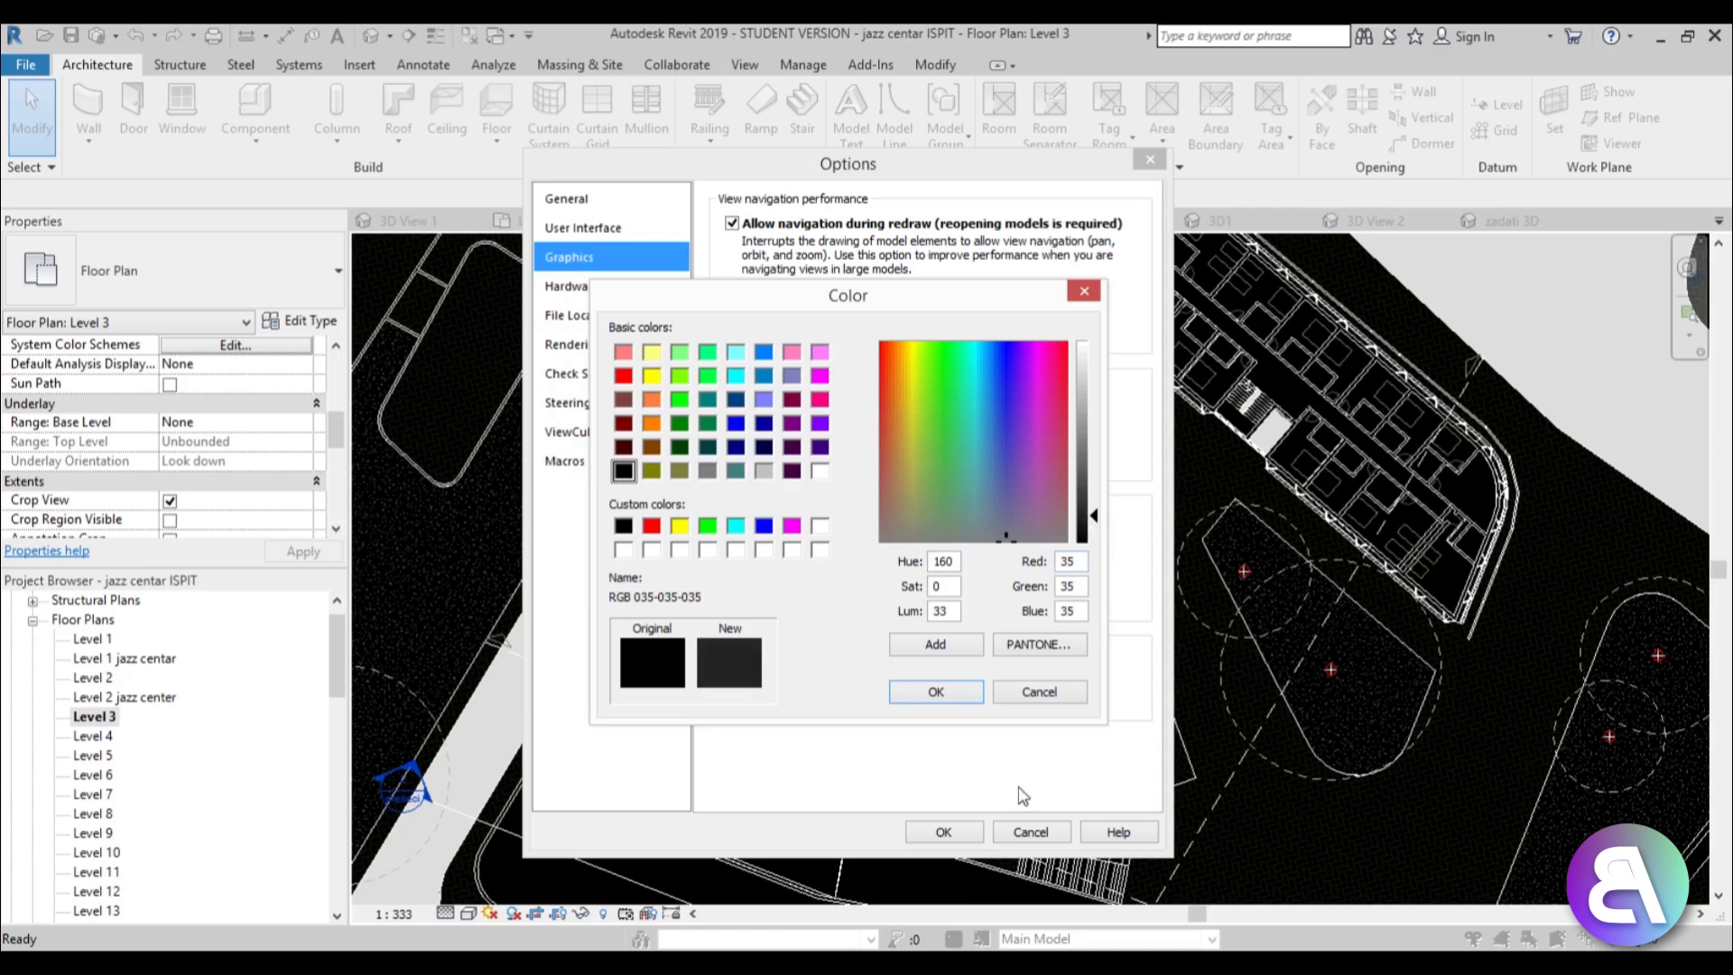
pyautogui.click(960, 831)
pyautogui.click(936, 691)
pyautogui.click(943, 830)
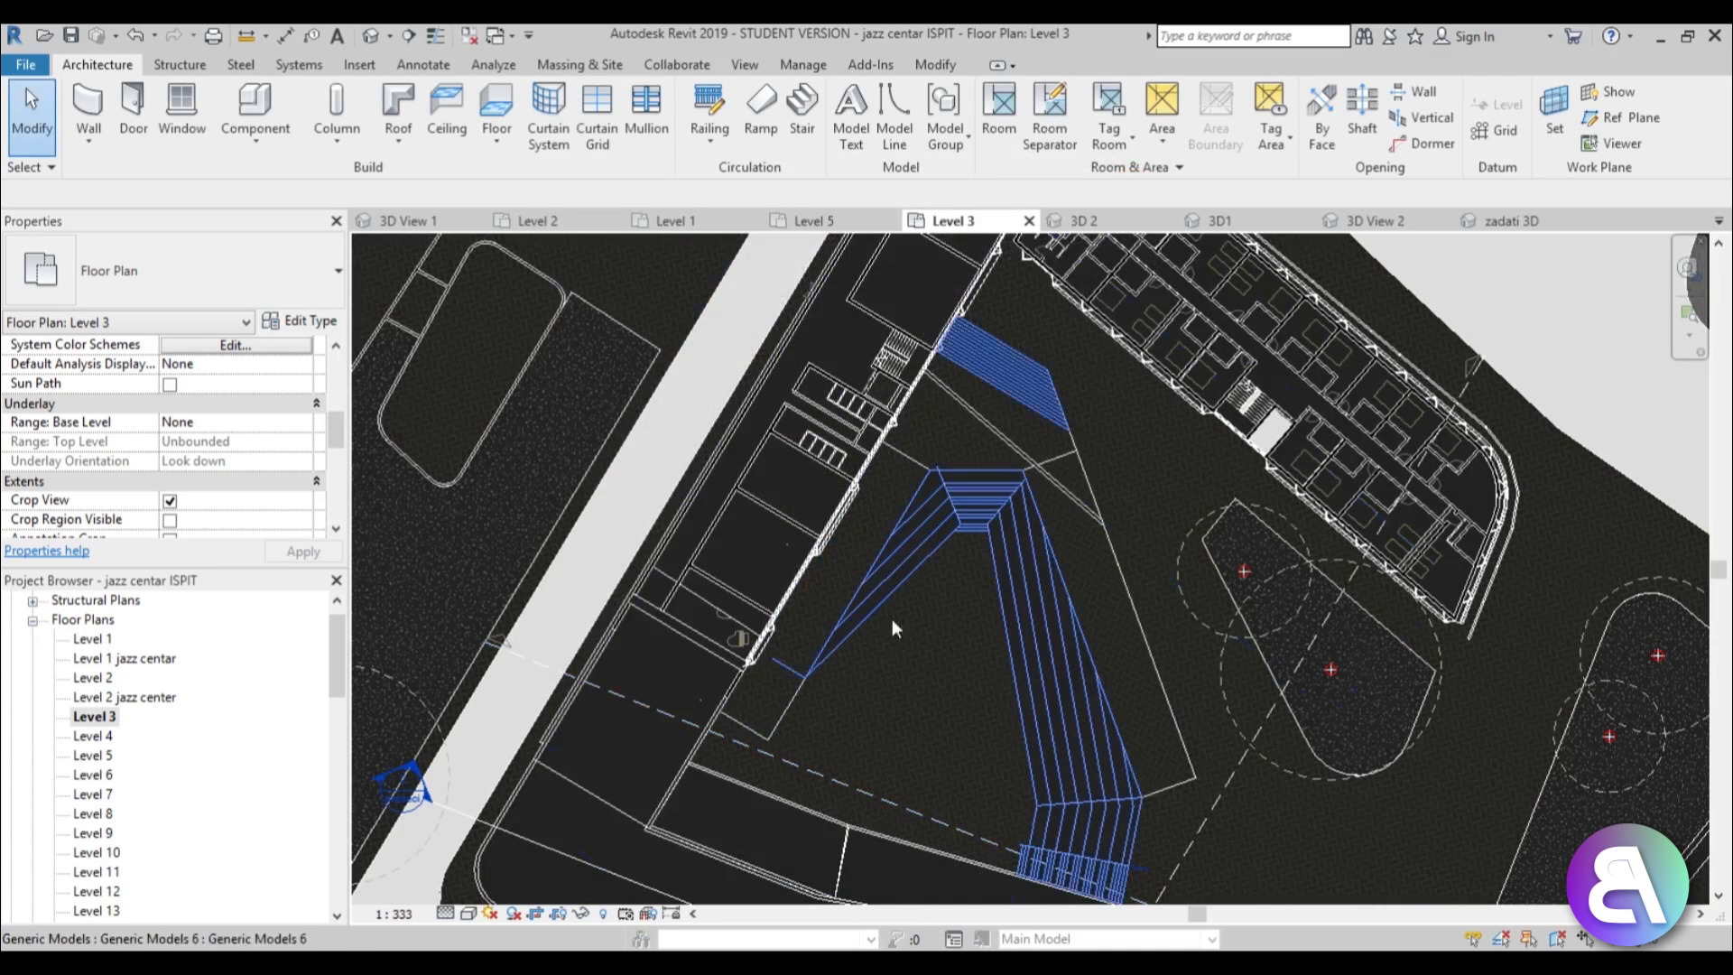
pyautogui.scroll(-3, 706, 466)
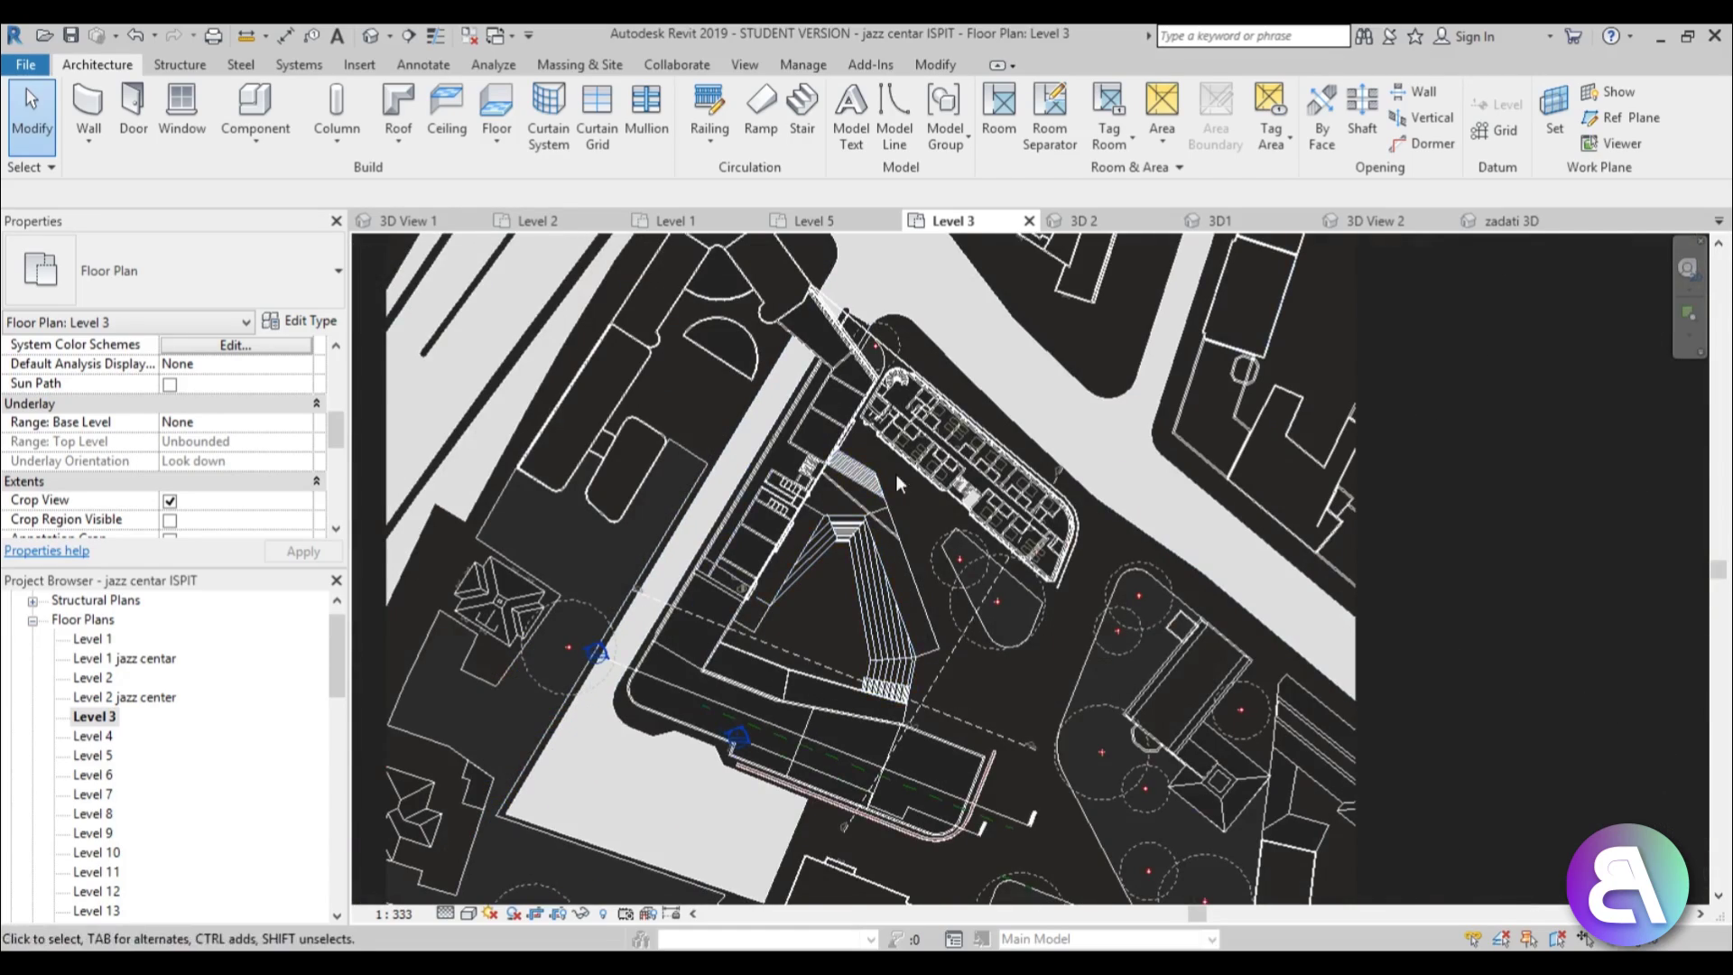
pyautogui.scroll(5, 866, 456)
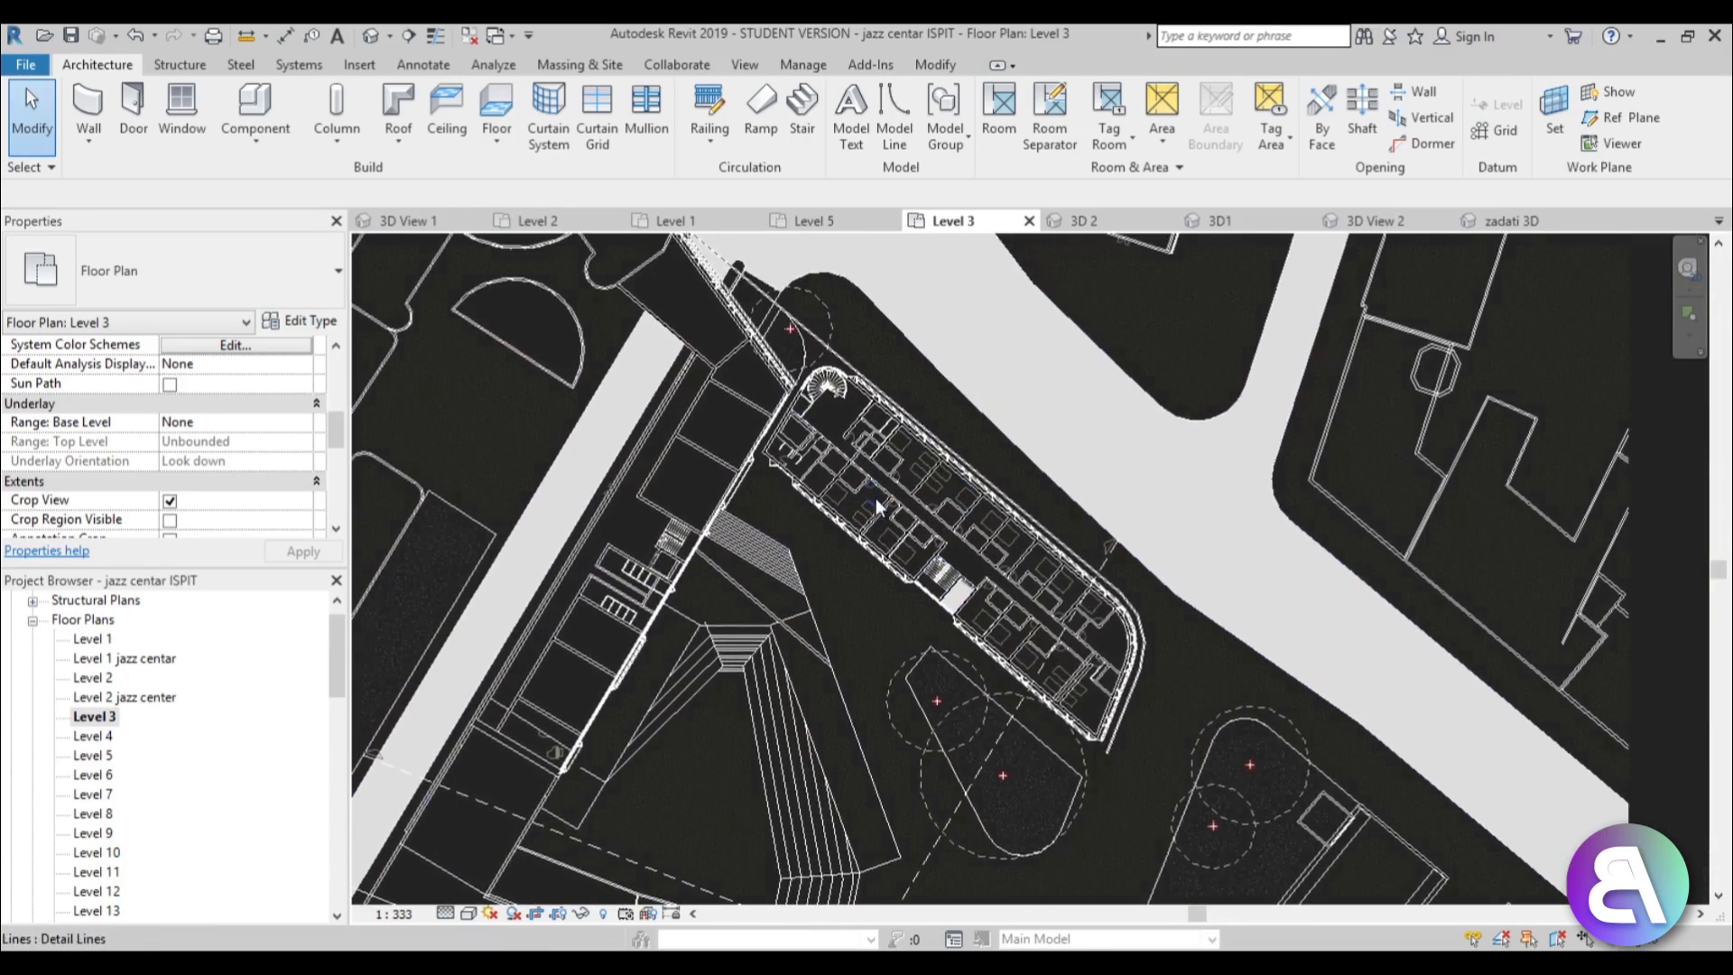
pyautogui.scroll(-5, 994, 462)
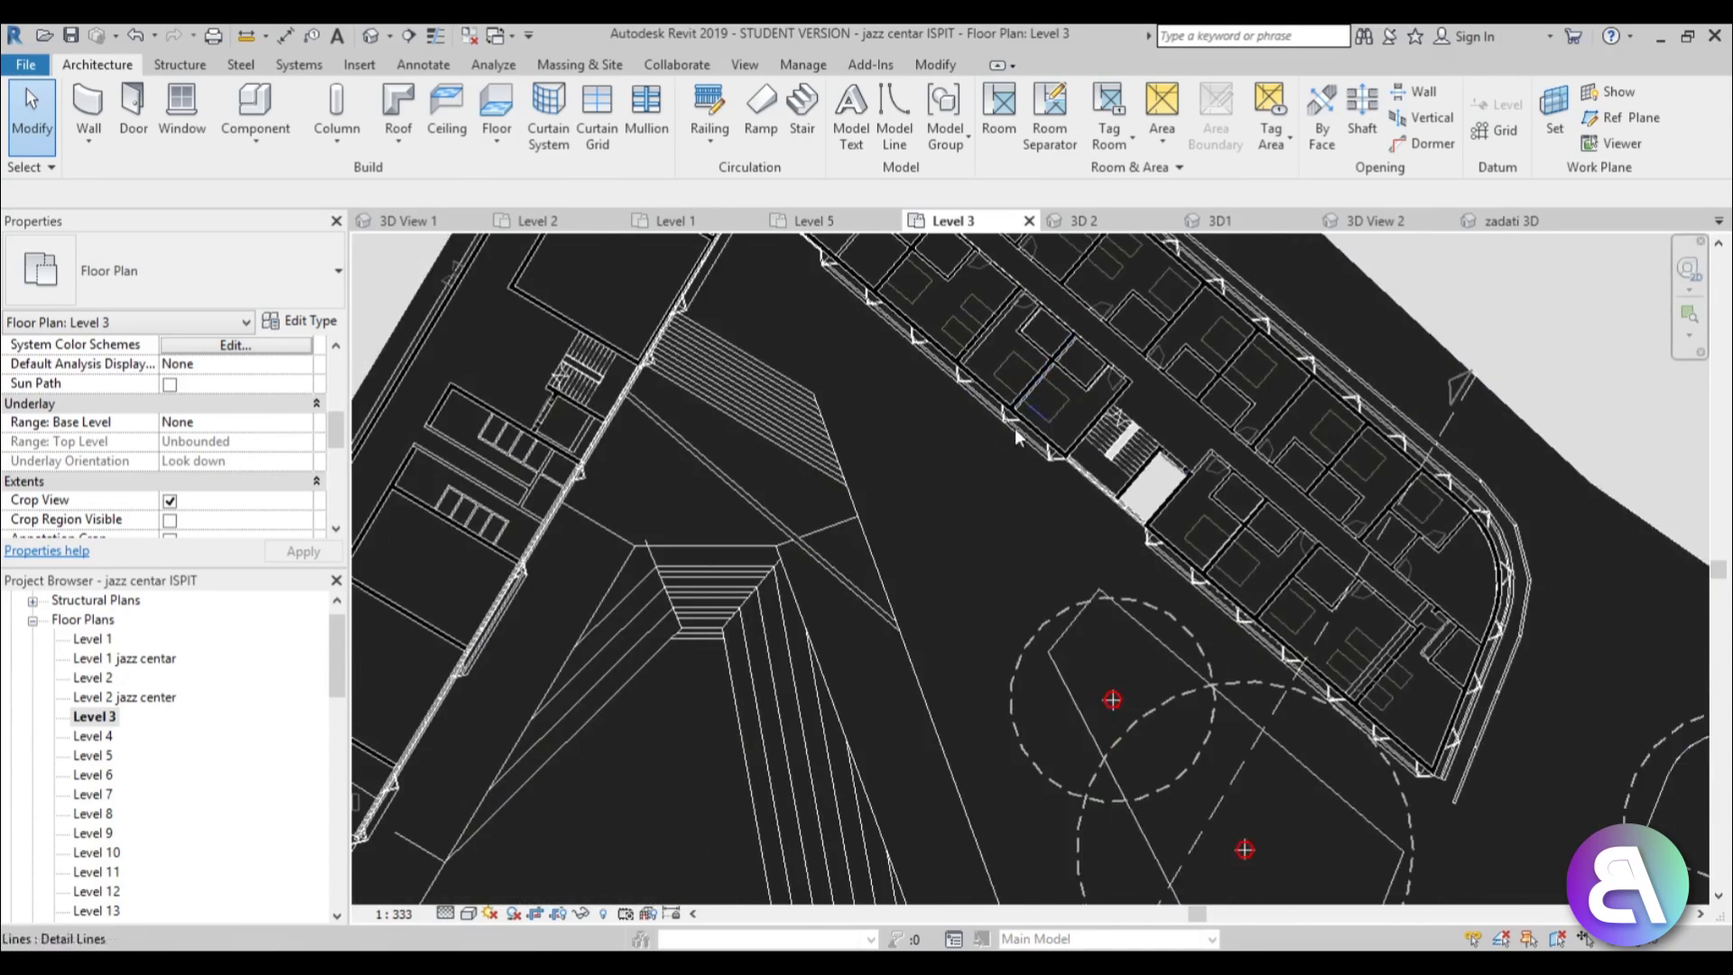
pyautogui.scroll(-3, 941, 548)
pyautogui.moveTo(328, 655); pyautogui.dragTo(327, 760)
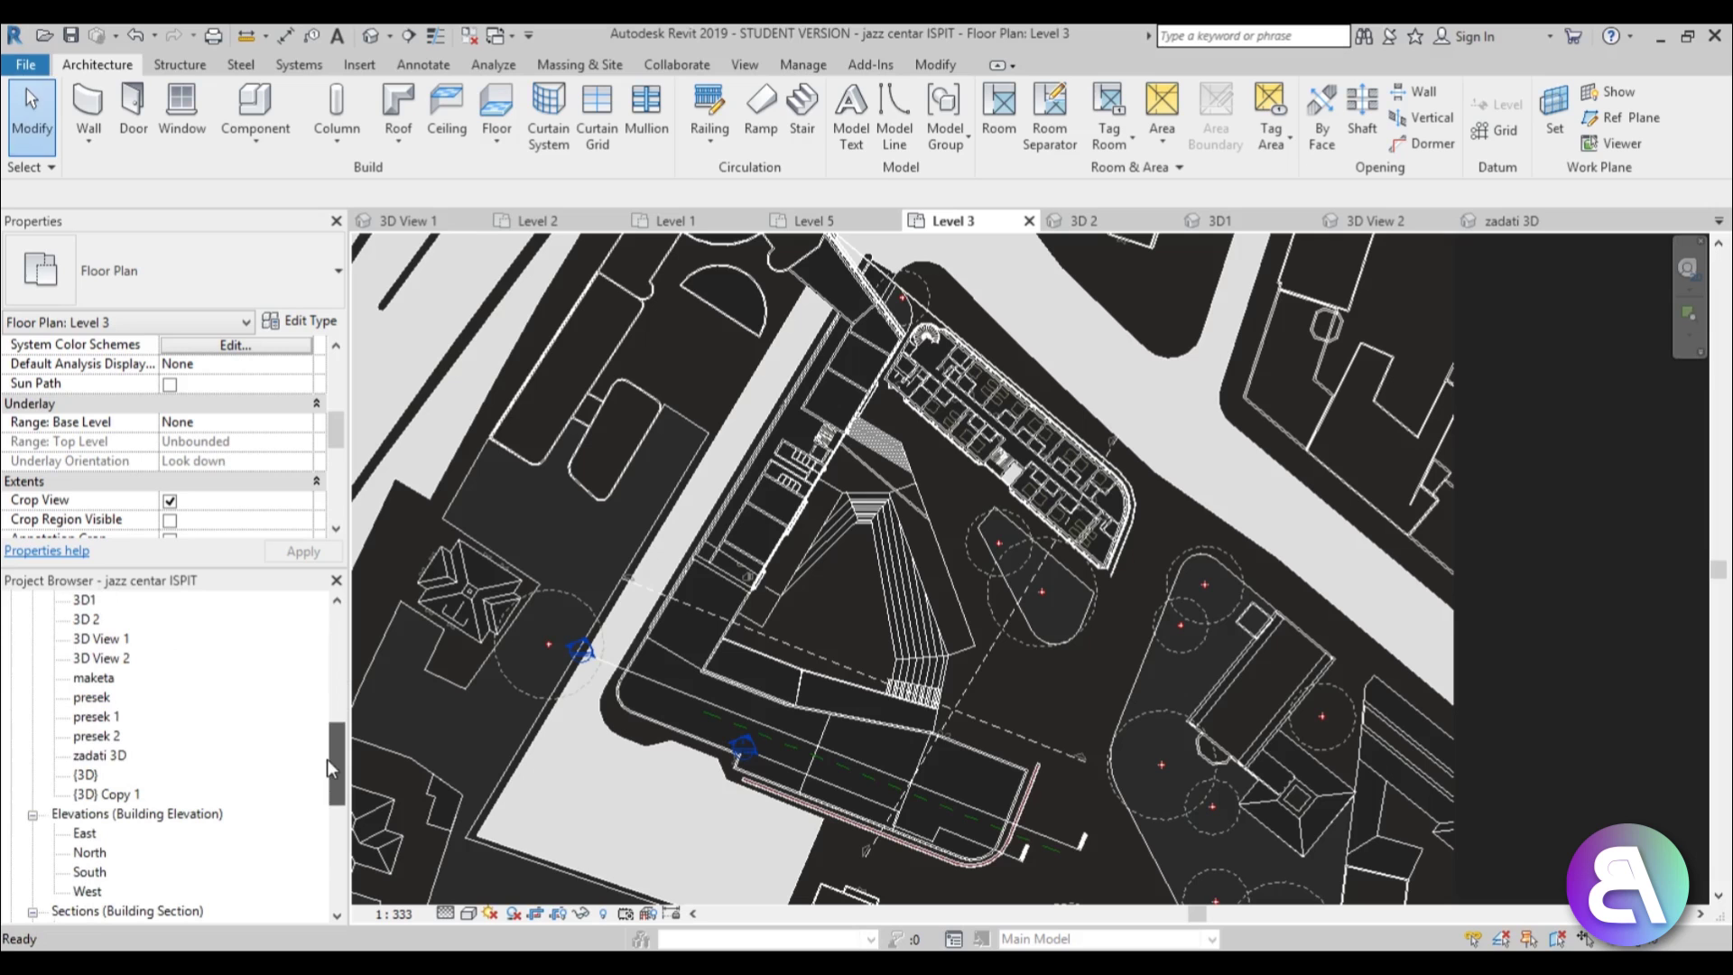
# - Open the {3D} view and pan across the model
pyautogui.doubleClick(90, 776)
pyautogui.moveTo(917, 605); pyautogui.dragTo(738, 522, button='middle')
pyautogui.scroll(5, 947, 505)
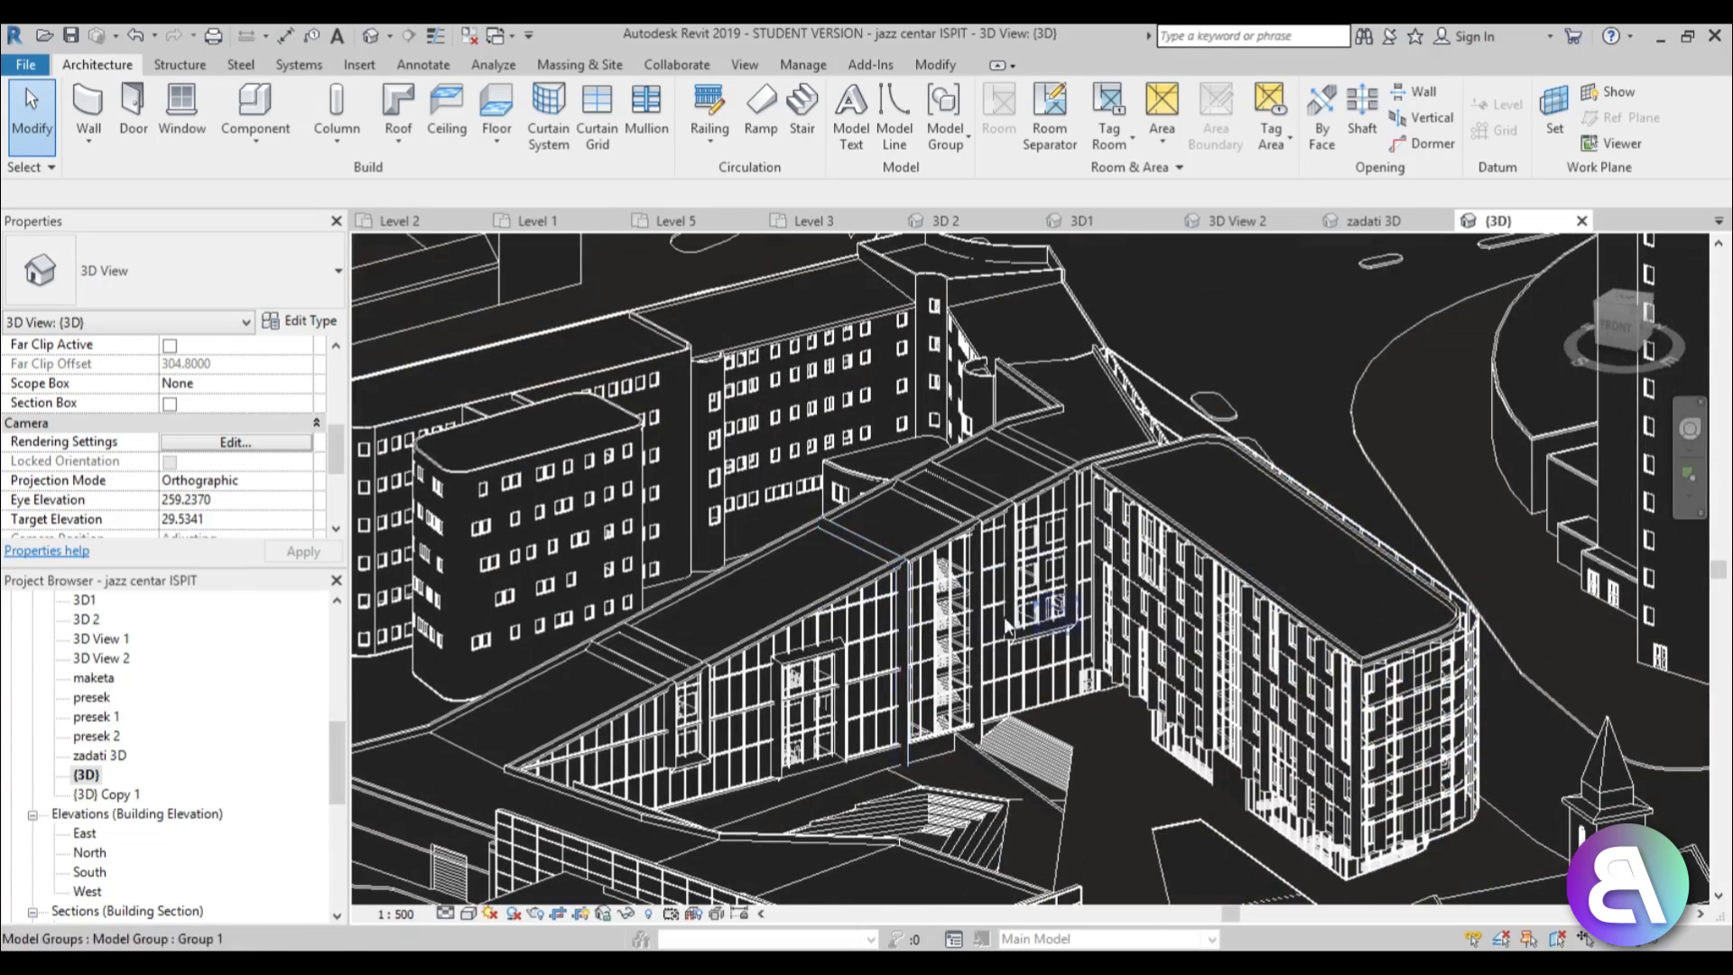
pyautogui.moveTo(334, 749); pyautogui.dragTo(334, 742)
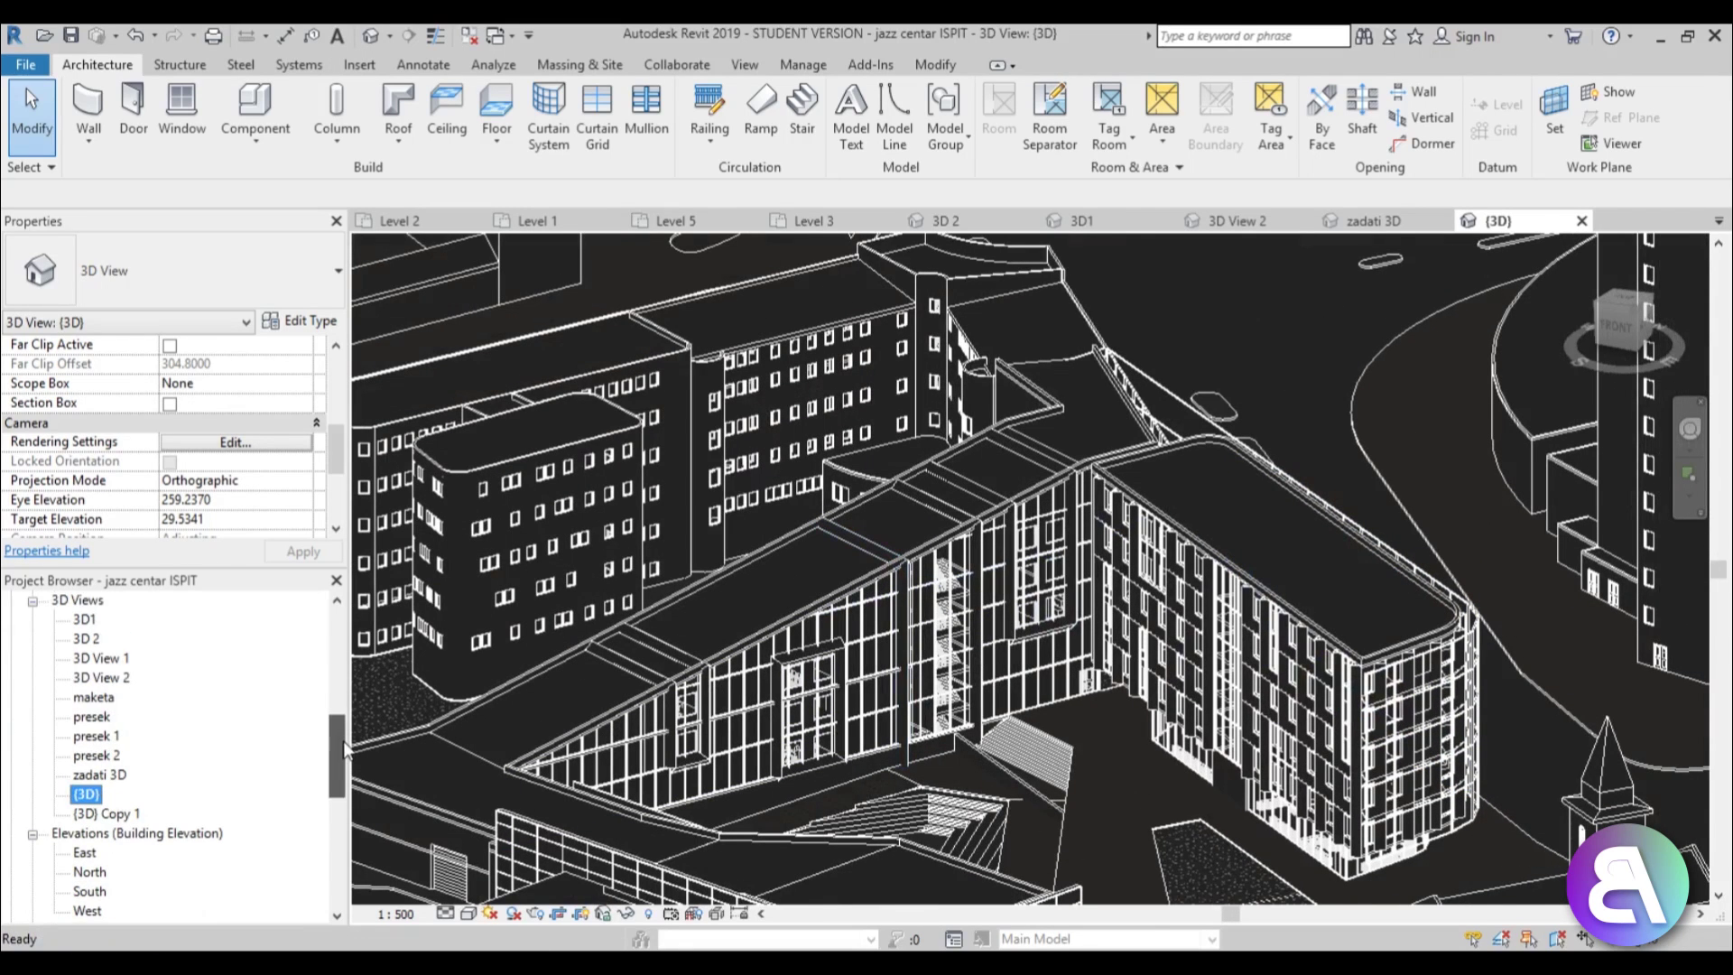
# - Open the presek perspective view and frame the building facade and plaza
pyautogui.doubleClick(94, 716)
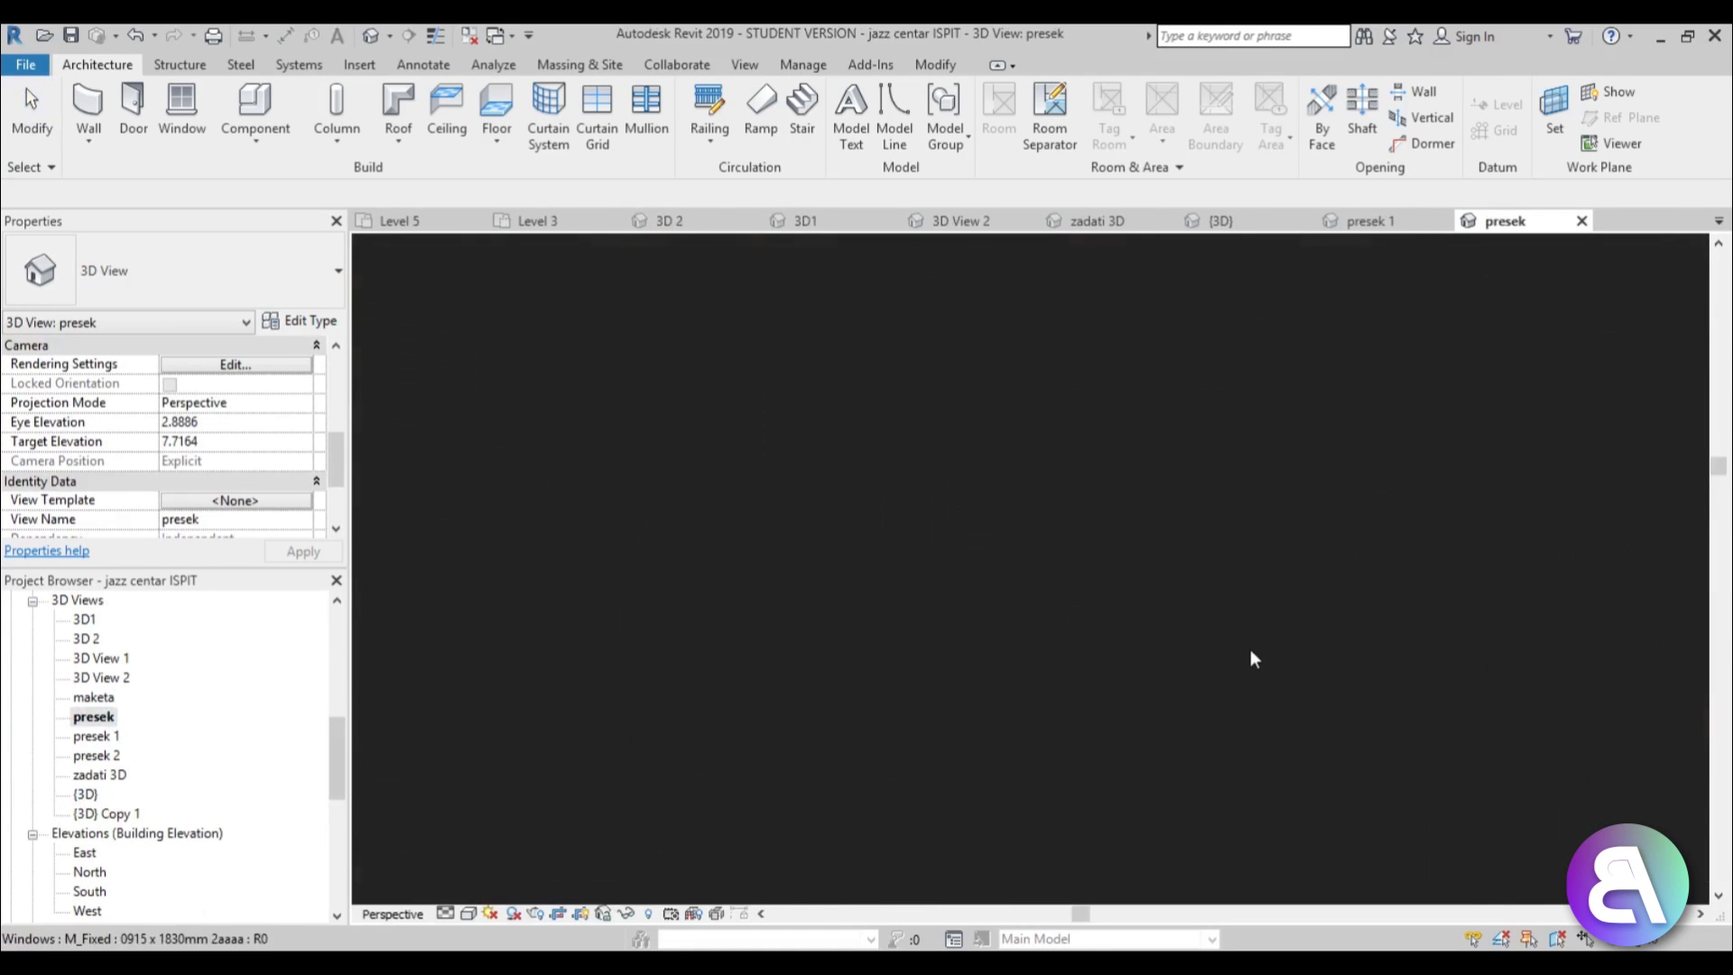
pyautogui.keyDown('shift'); pyautogui.moveTo(842, 600); pyautogui.dragTo(865, 648, button='middle'); pyautogui.keyUp('shift')
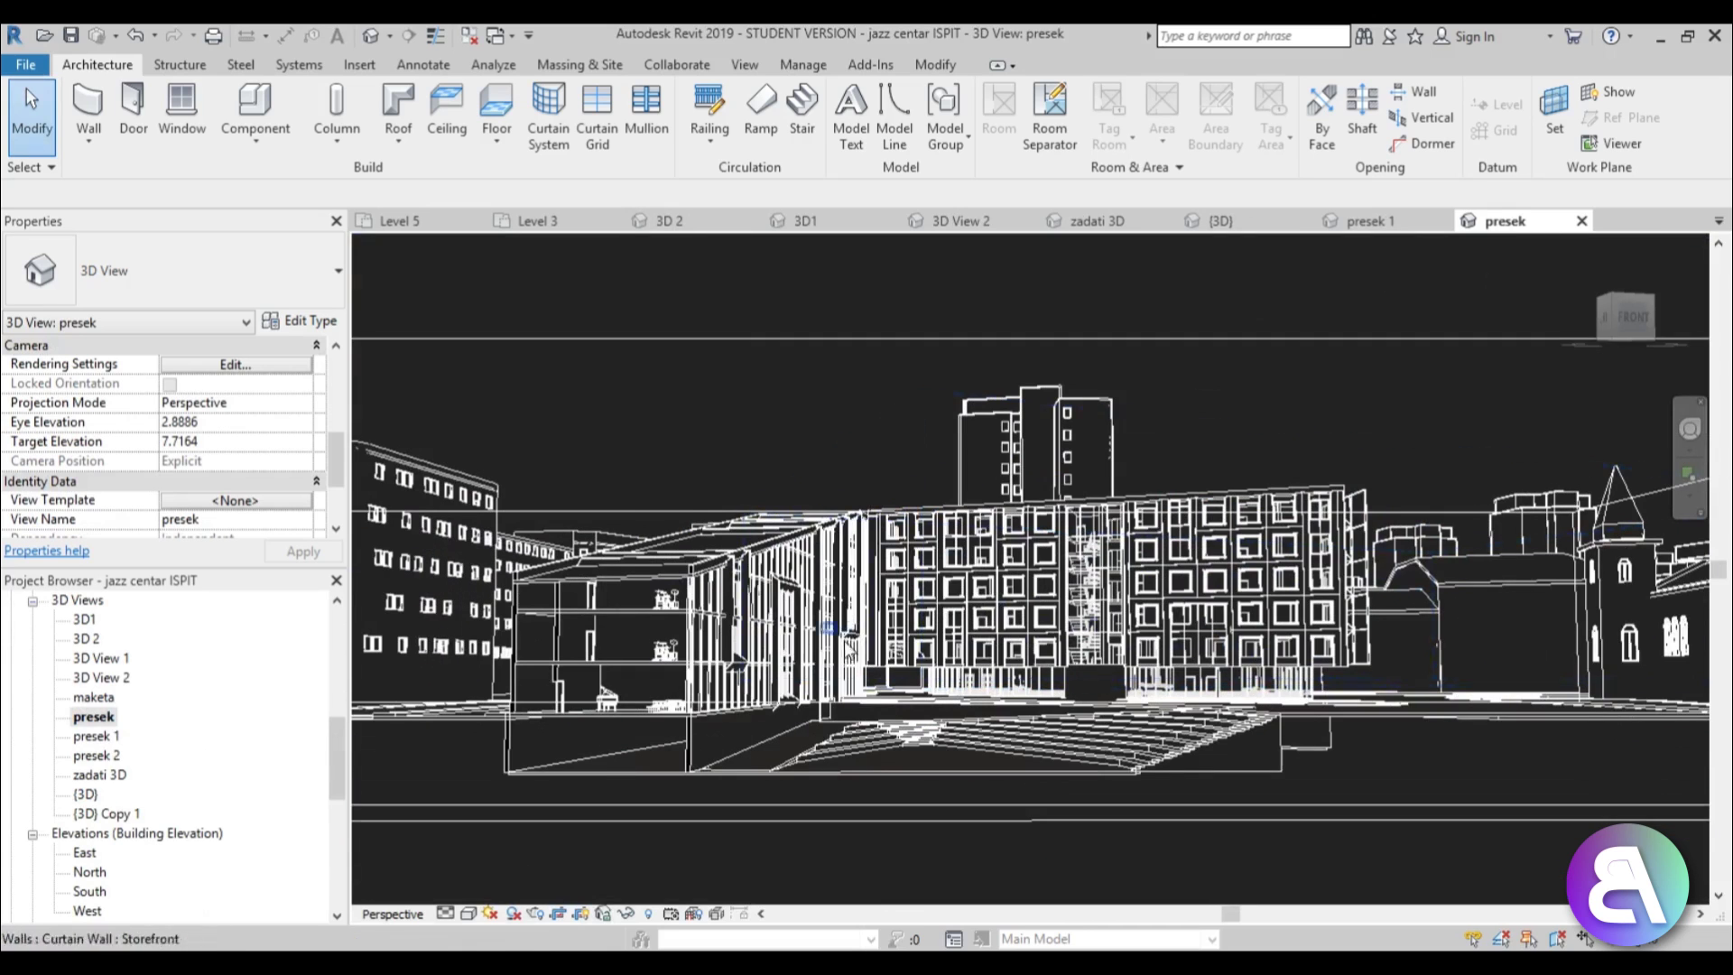
pyautogui.scroll(2, 864, 648)
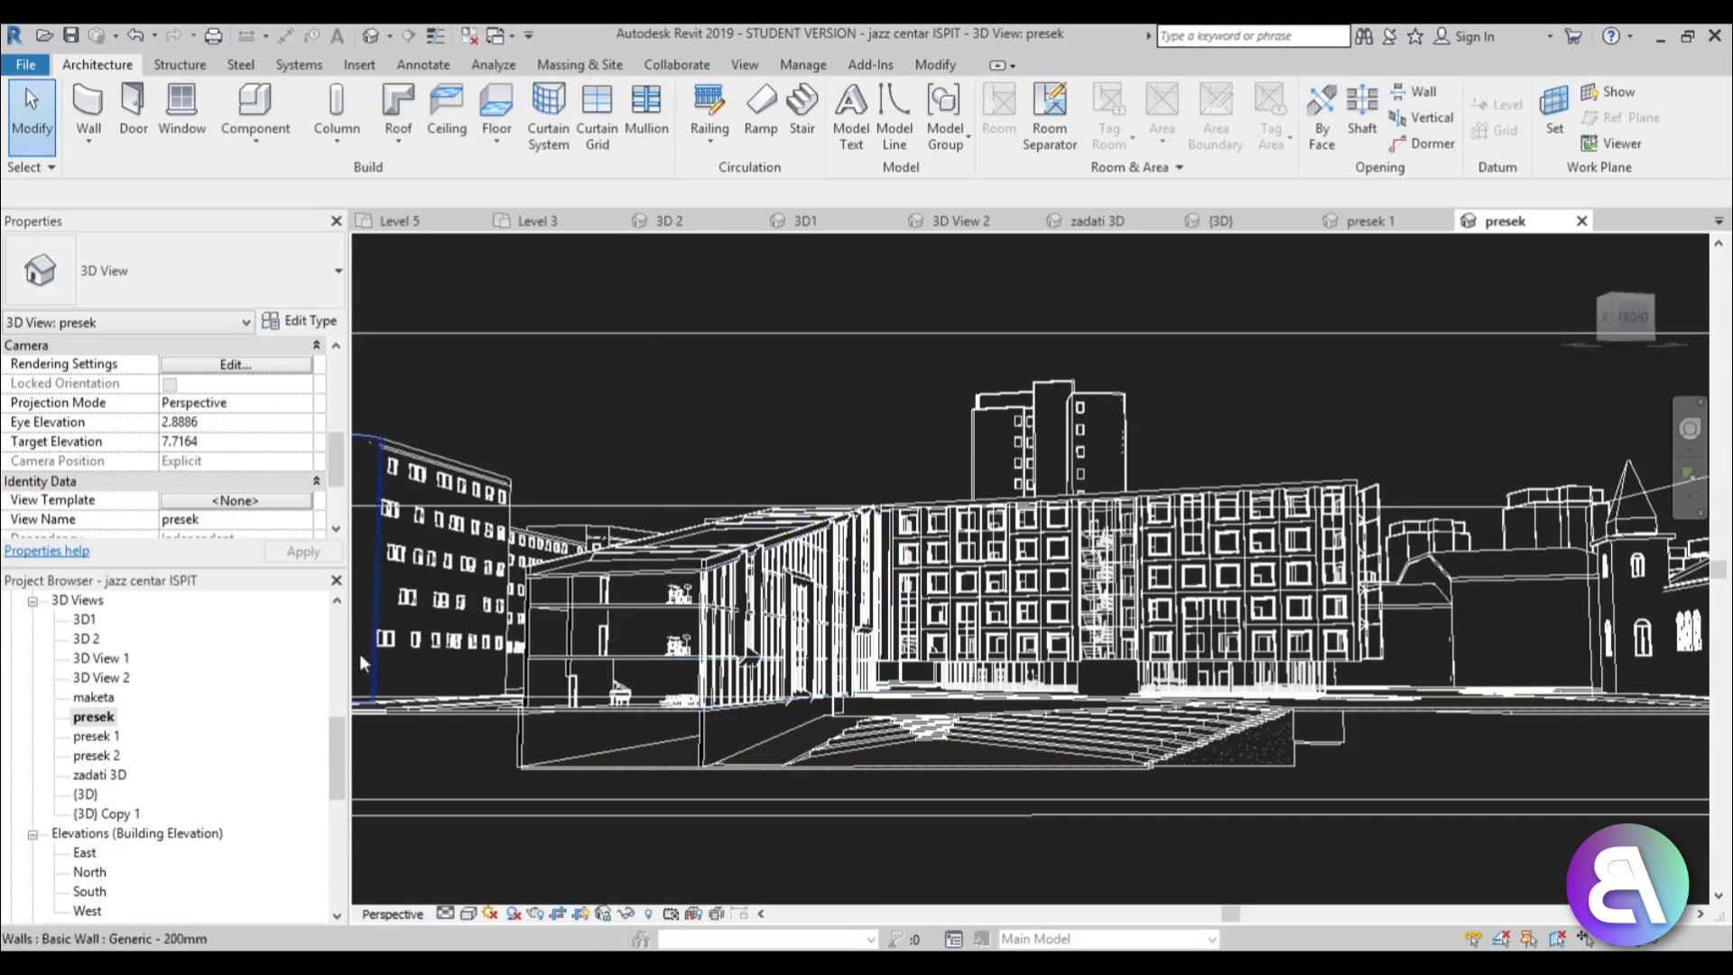
pyautogui.scroll(3, 1119, 530)
pyautogui.scroll(2, 1119, 531)
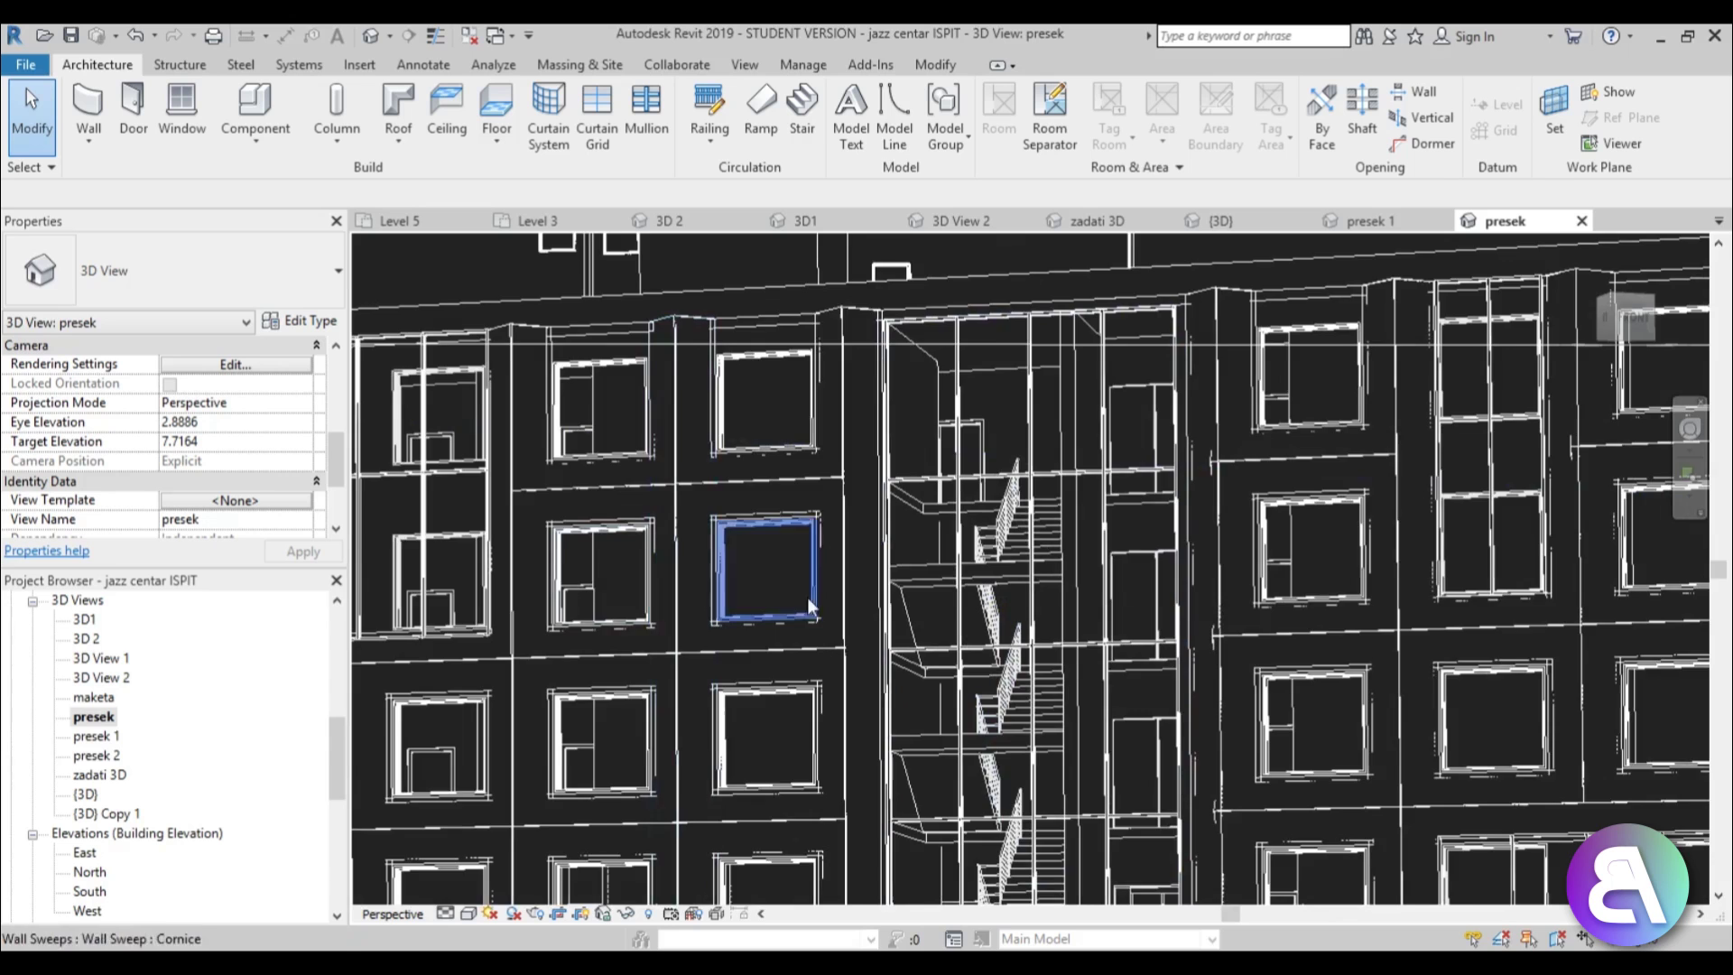
pyautogui.moveTo(807, 597); pyautogui.dragTo(934, 524, button='middle')
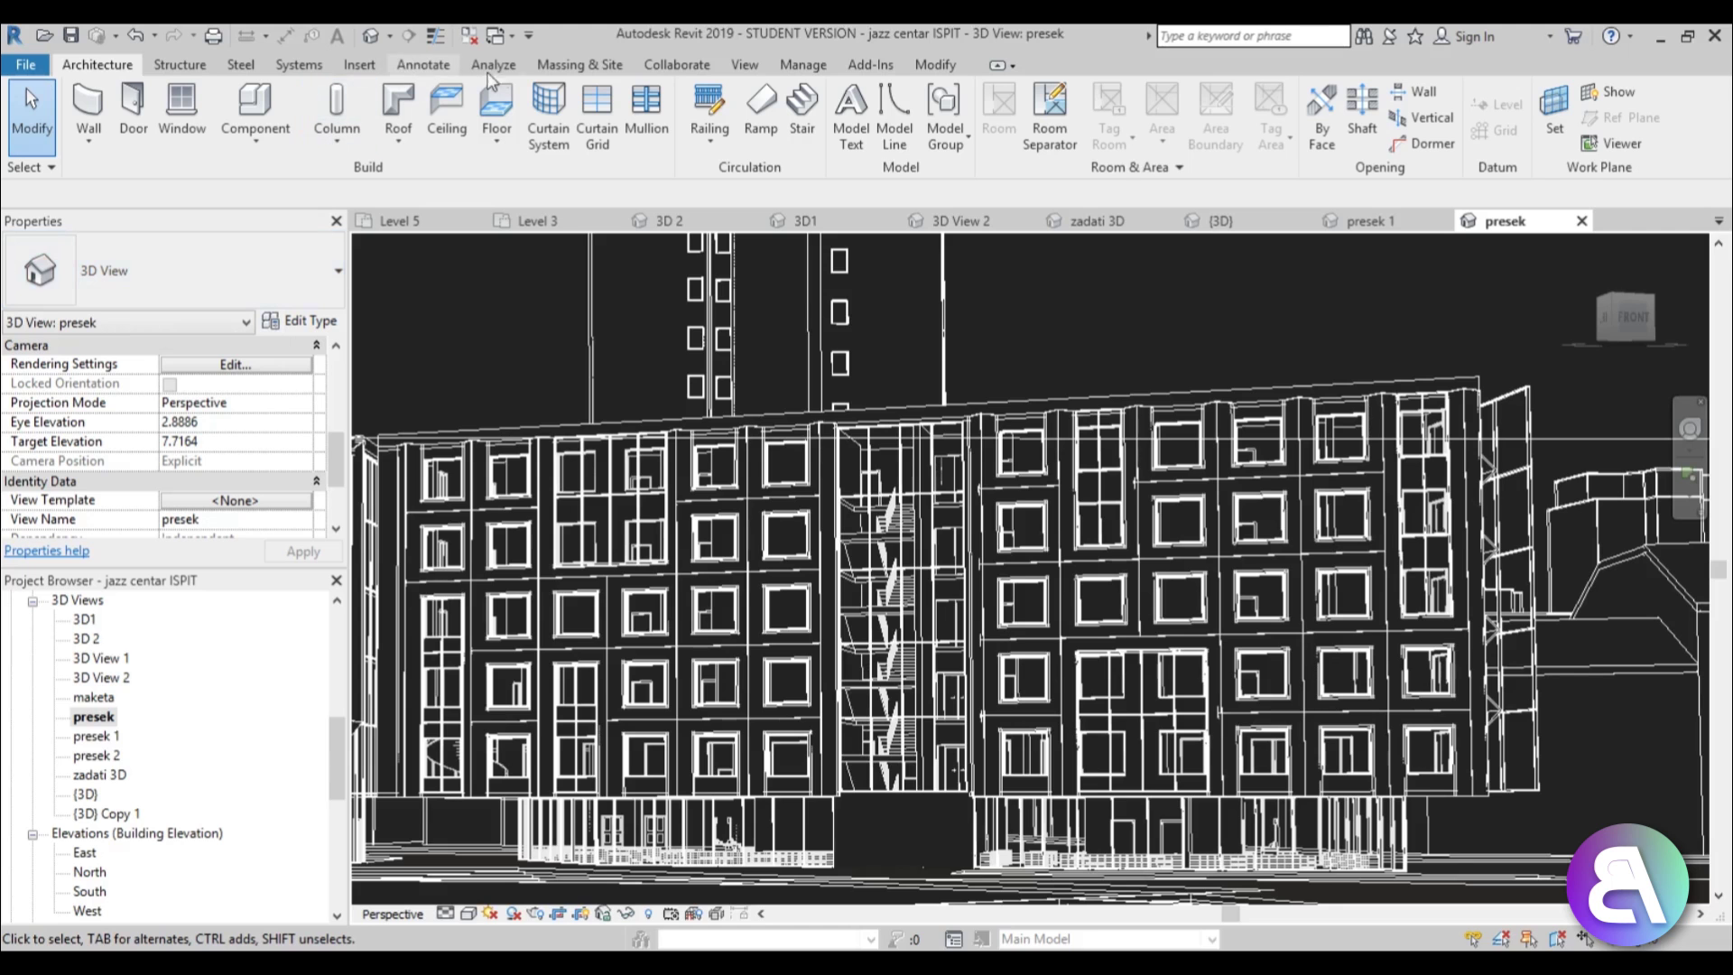
pyautogui.moveTo(957, 361); pyautogui.dragTo(932, 337, button='middle')
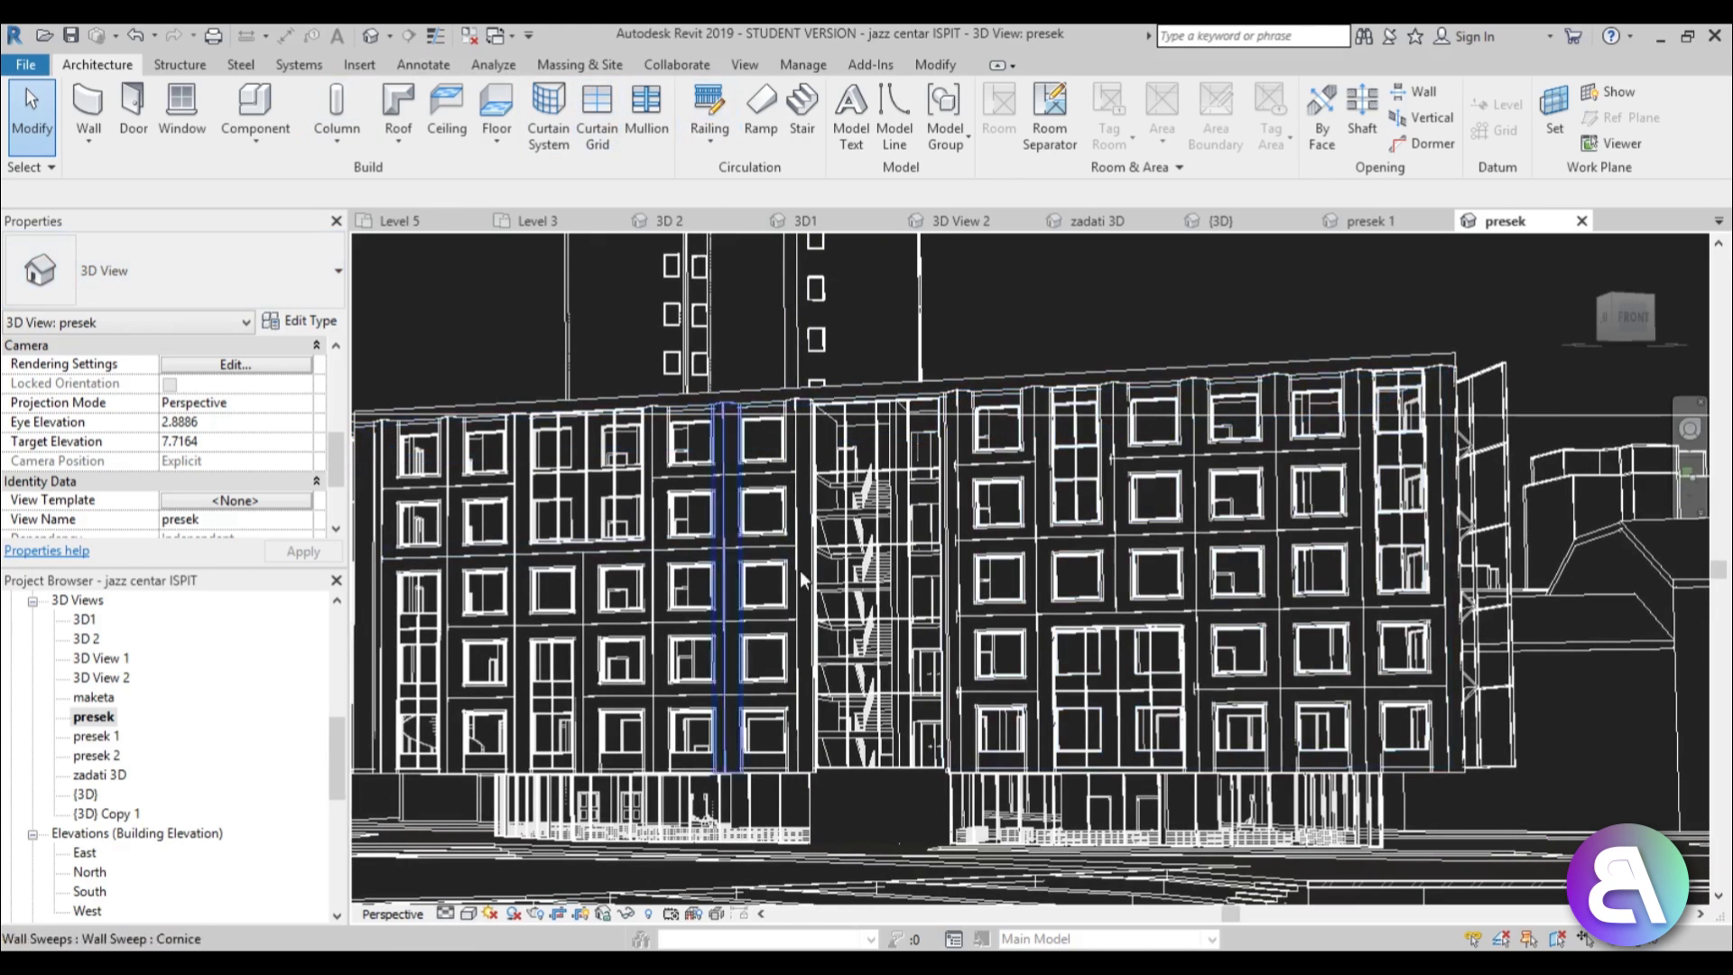
pyautogui.scroll(-3, 823, 524)
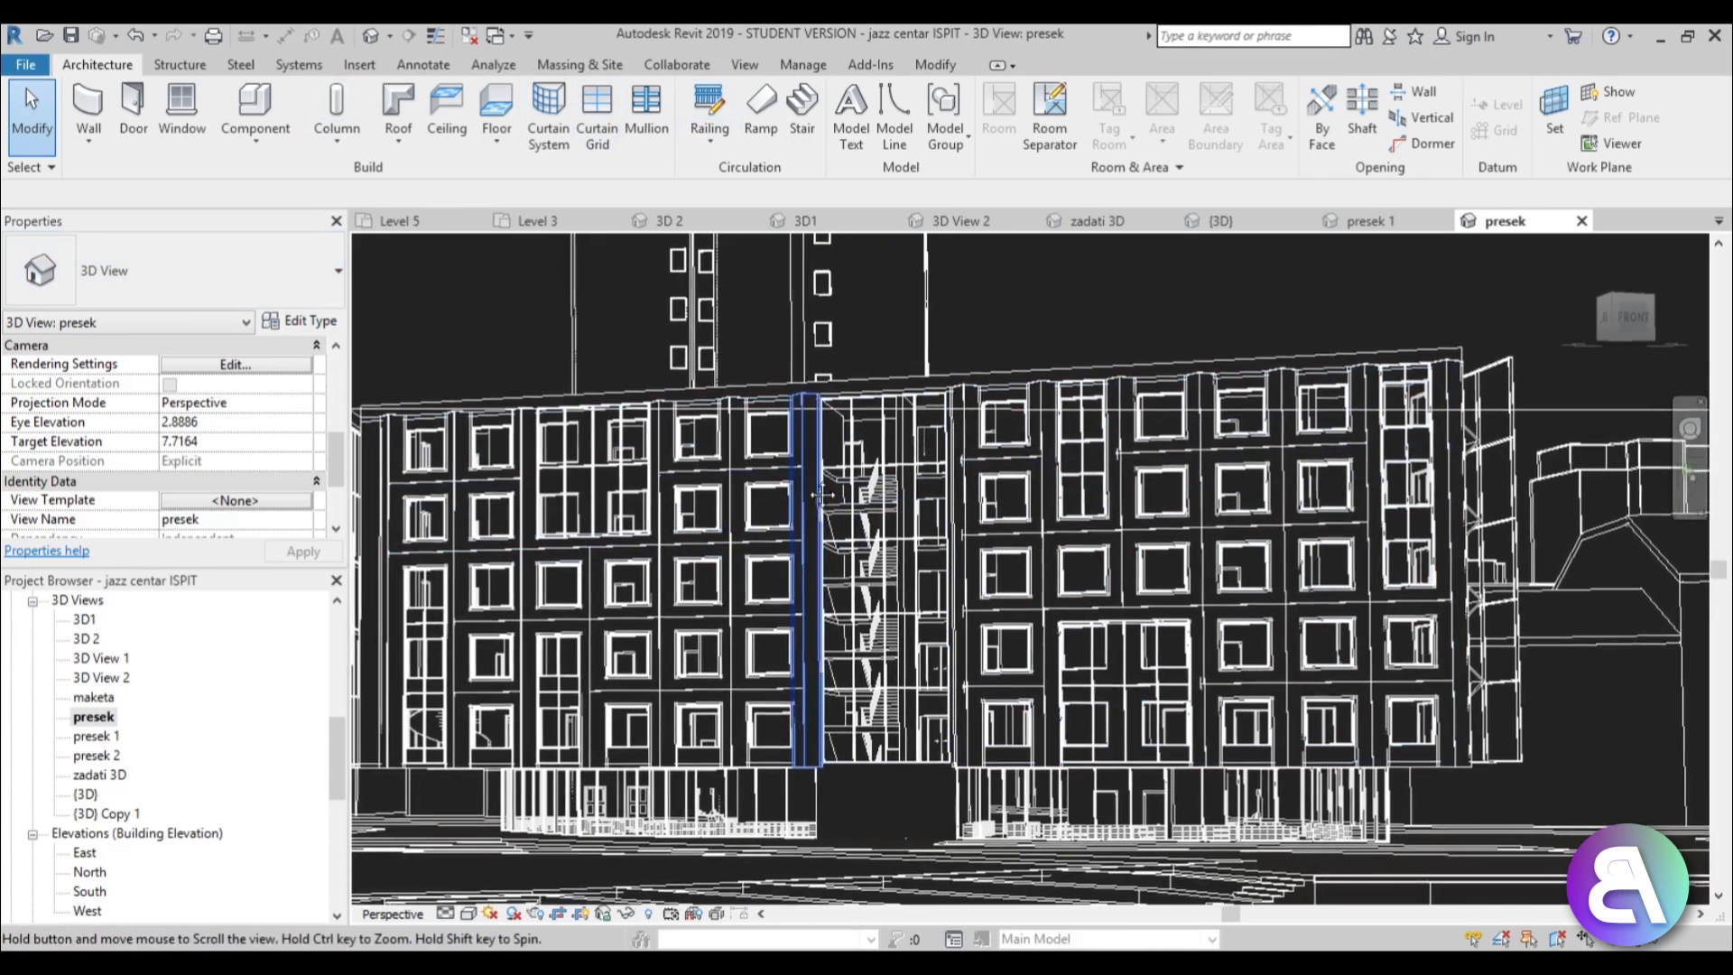
pyautogui.scroll(-2, 823, 519)
pyautogui.moveTo(823, 518); pyautogui.dragTo(959, 552, button='middle')
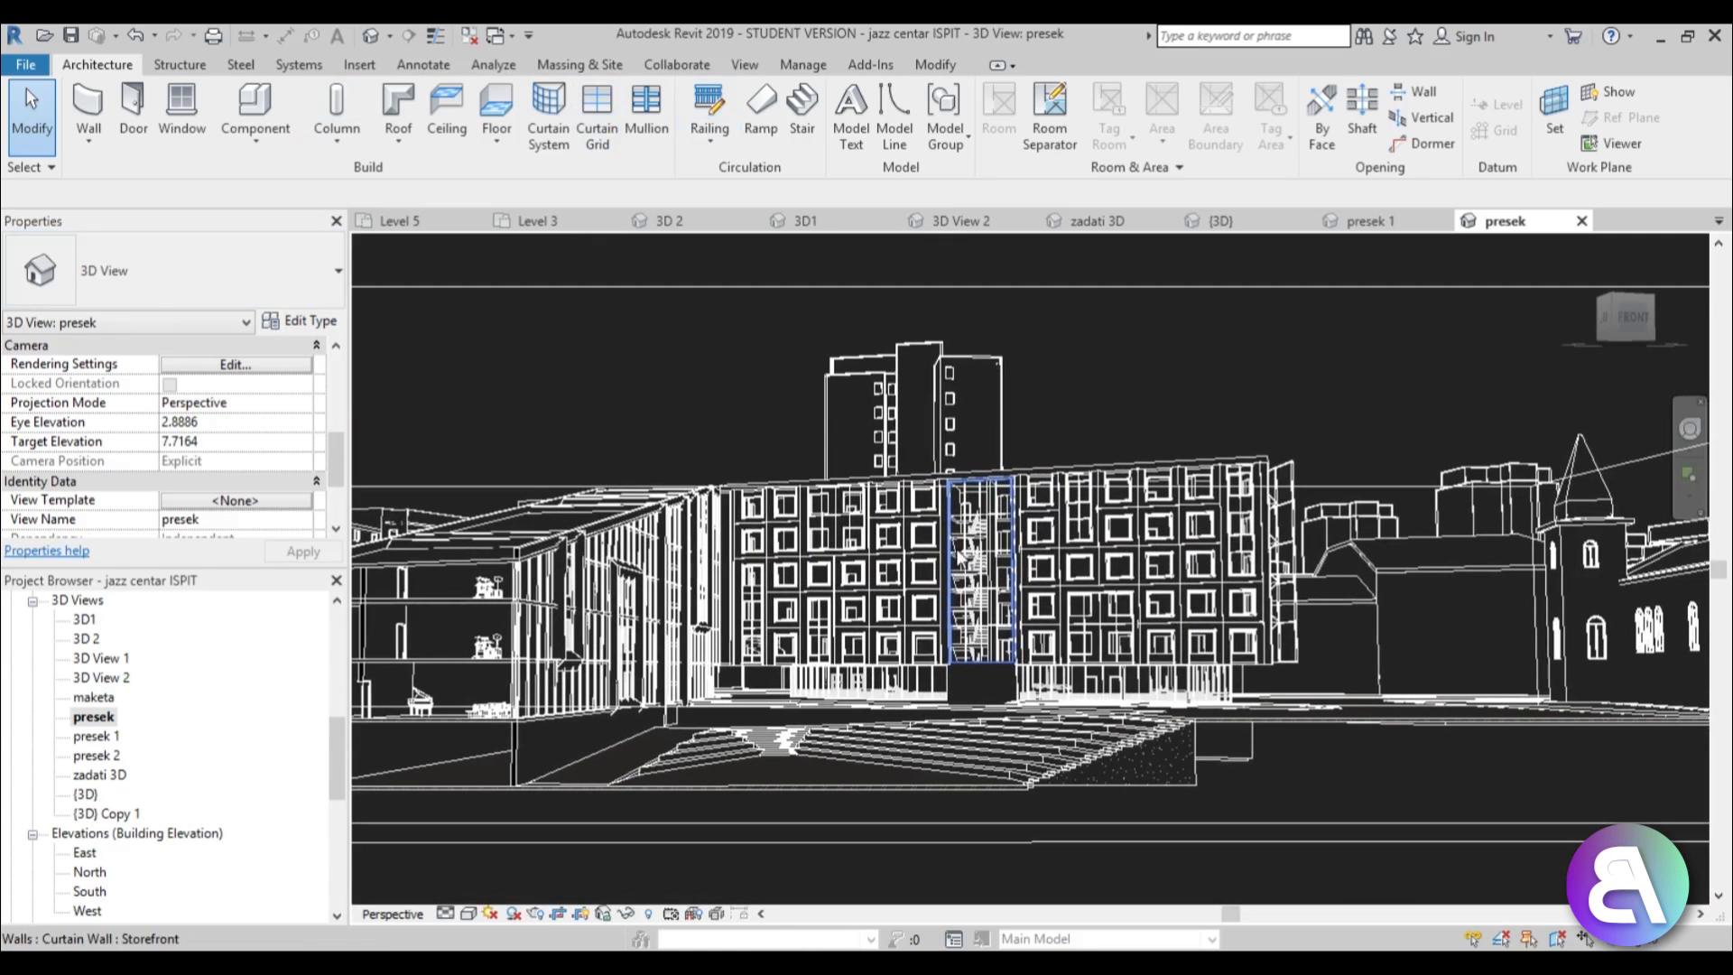